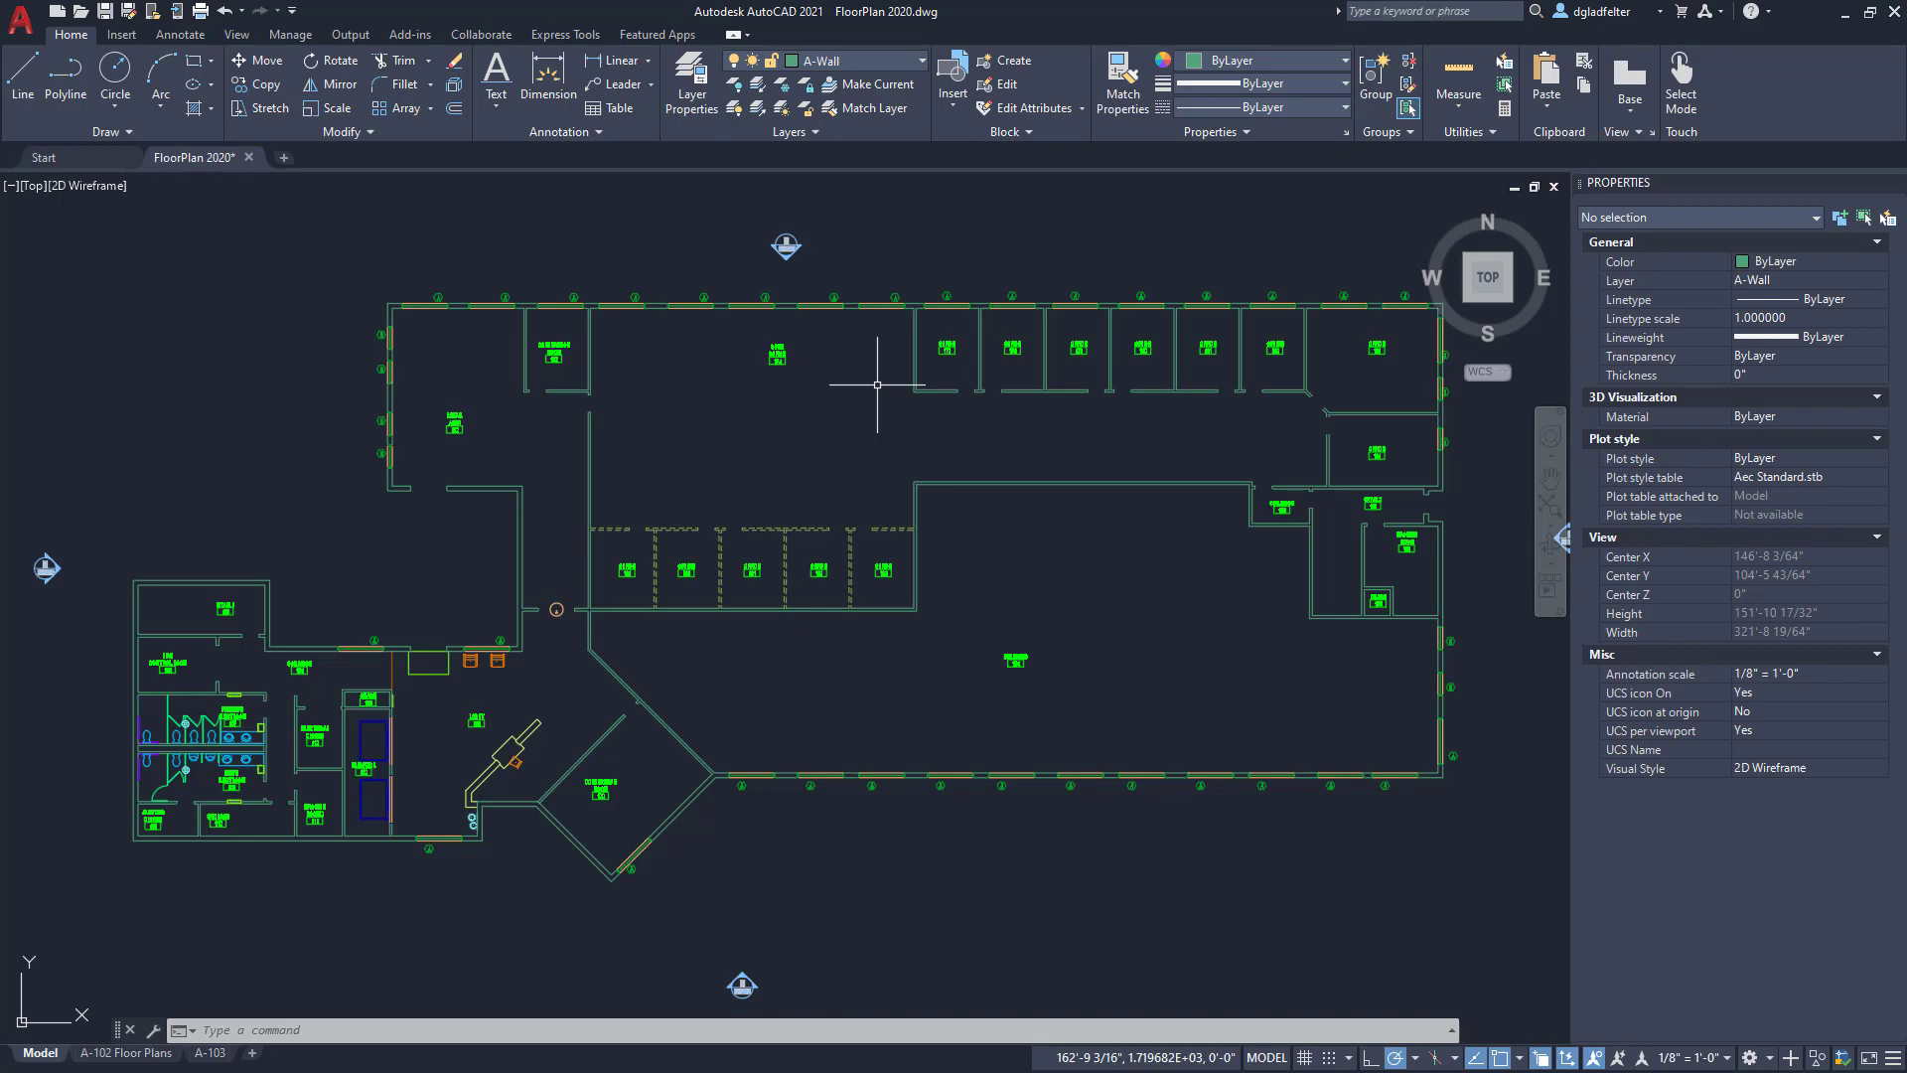
Step: Create a new data extraction and save it as Windows in the AutoCAD 2021 folder of the Dataset folder
scroll(393, 349, "up", 2)
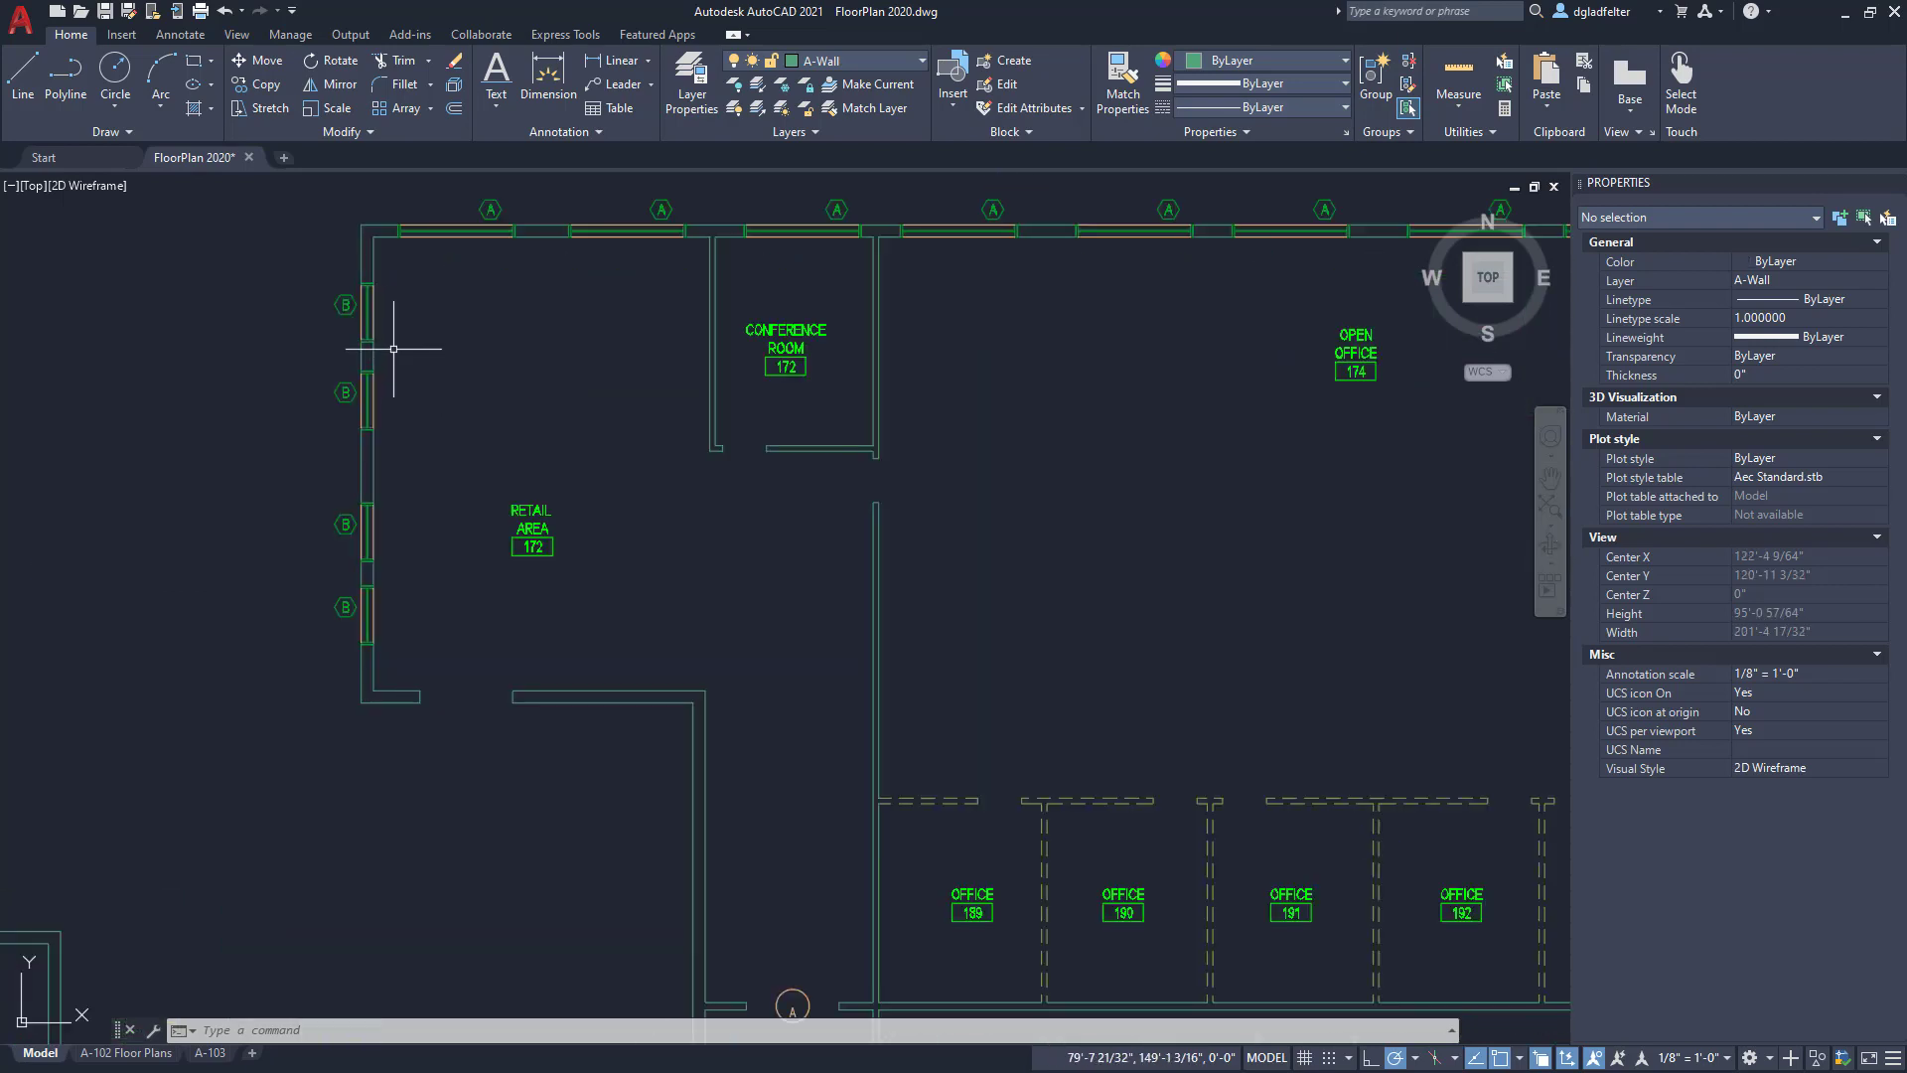
middle_click_drag(393, 349, 396, 438)
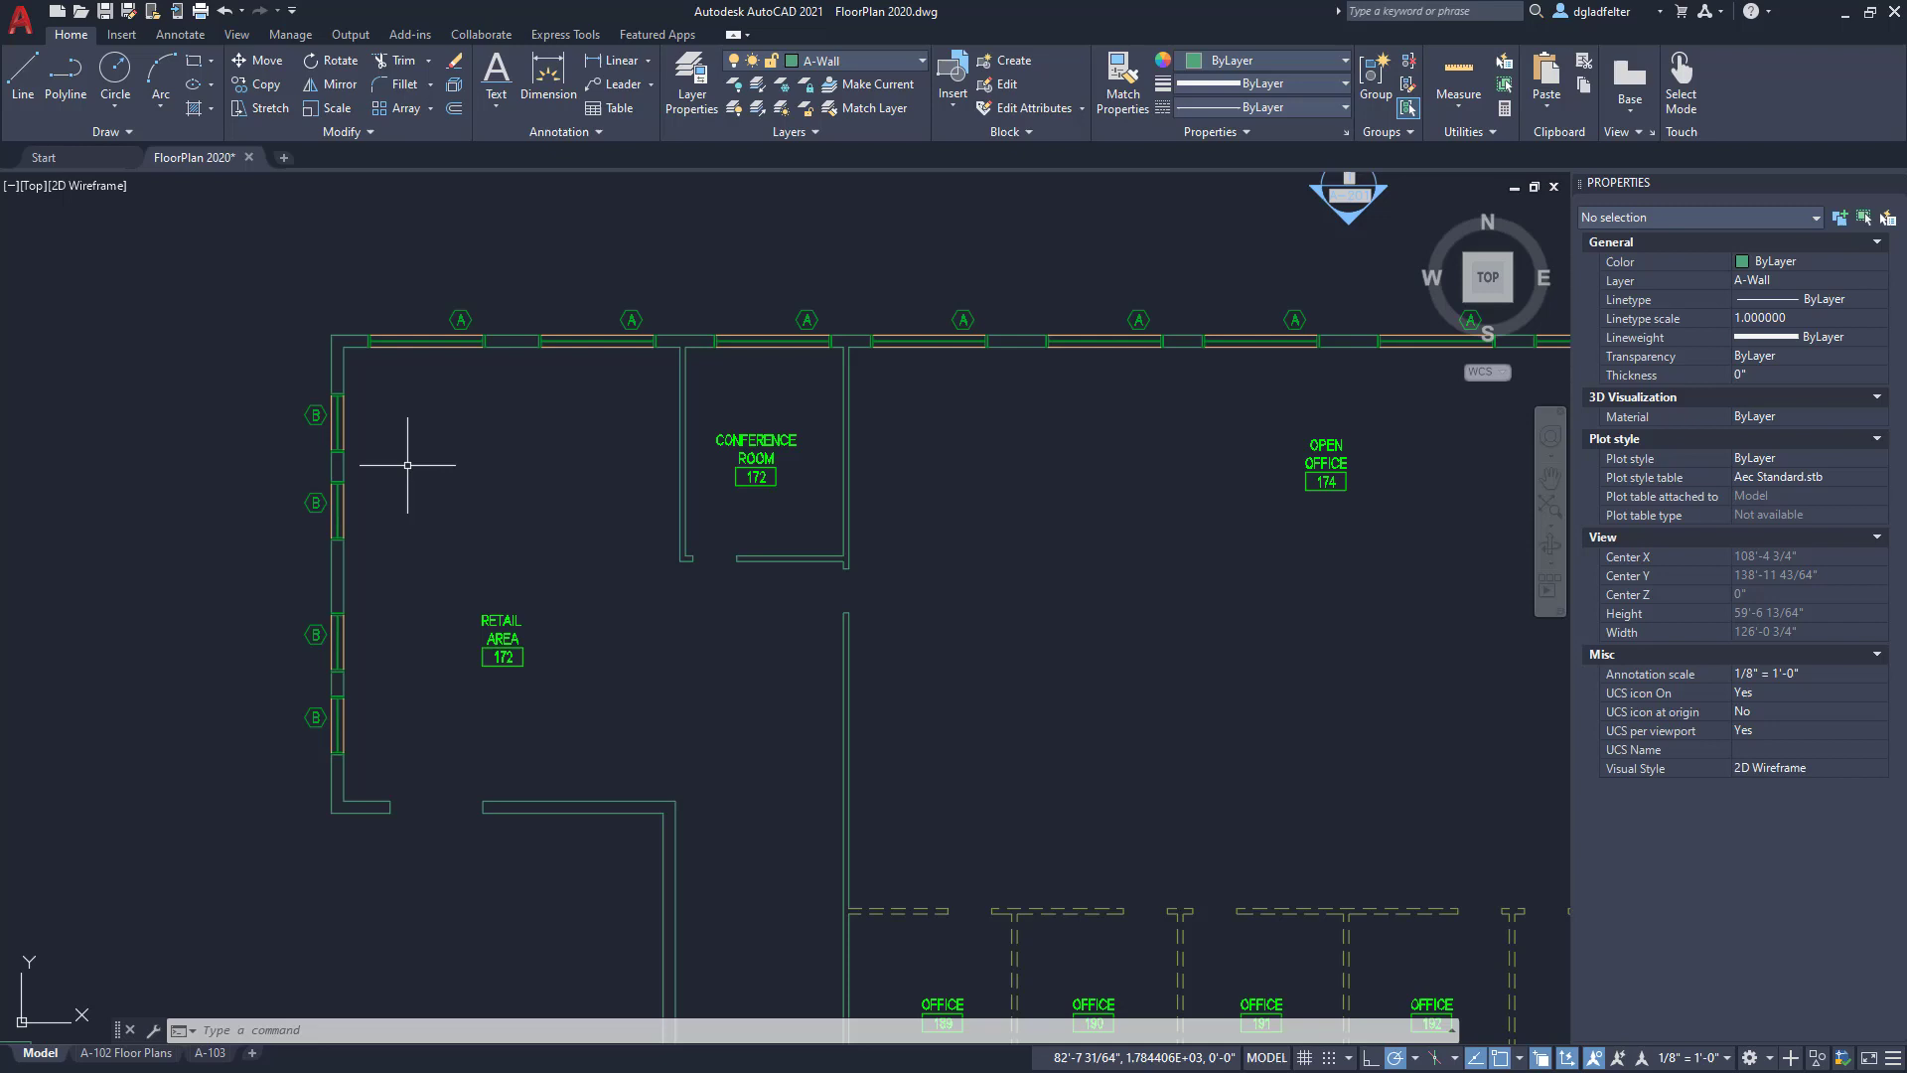
left_click(190, 39)
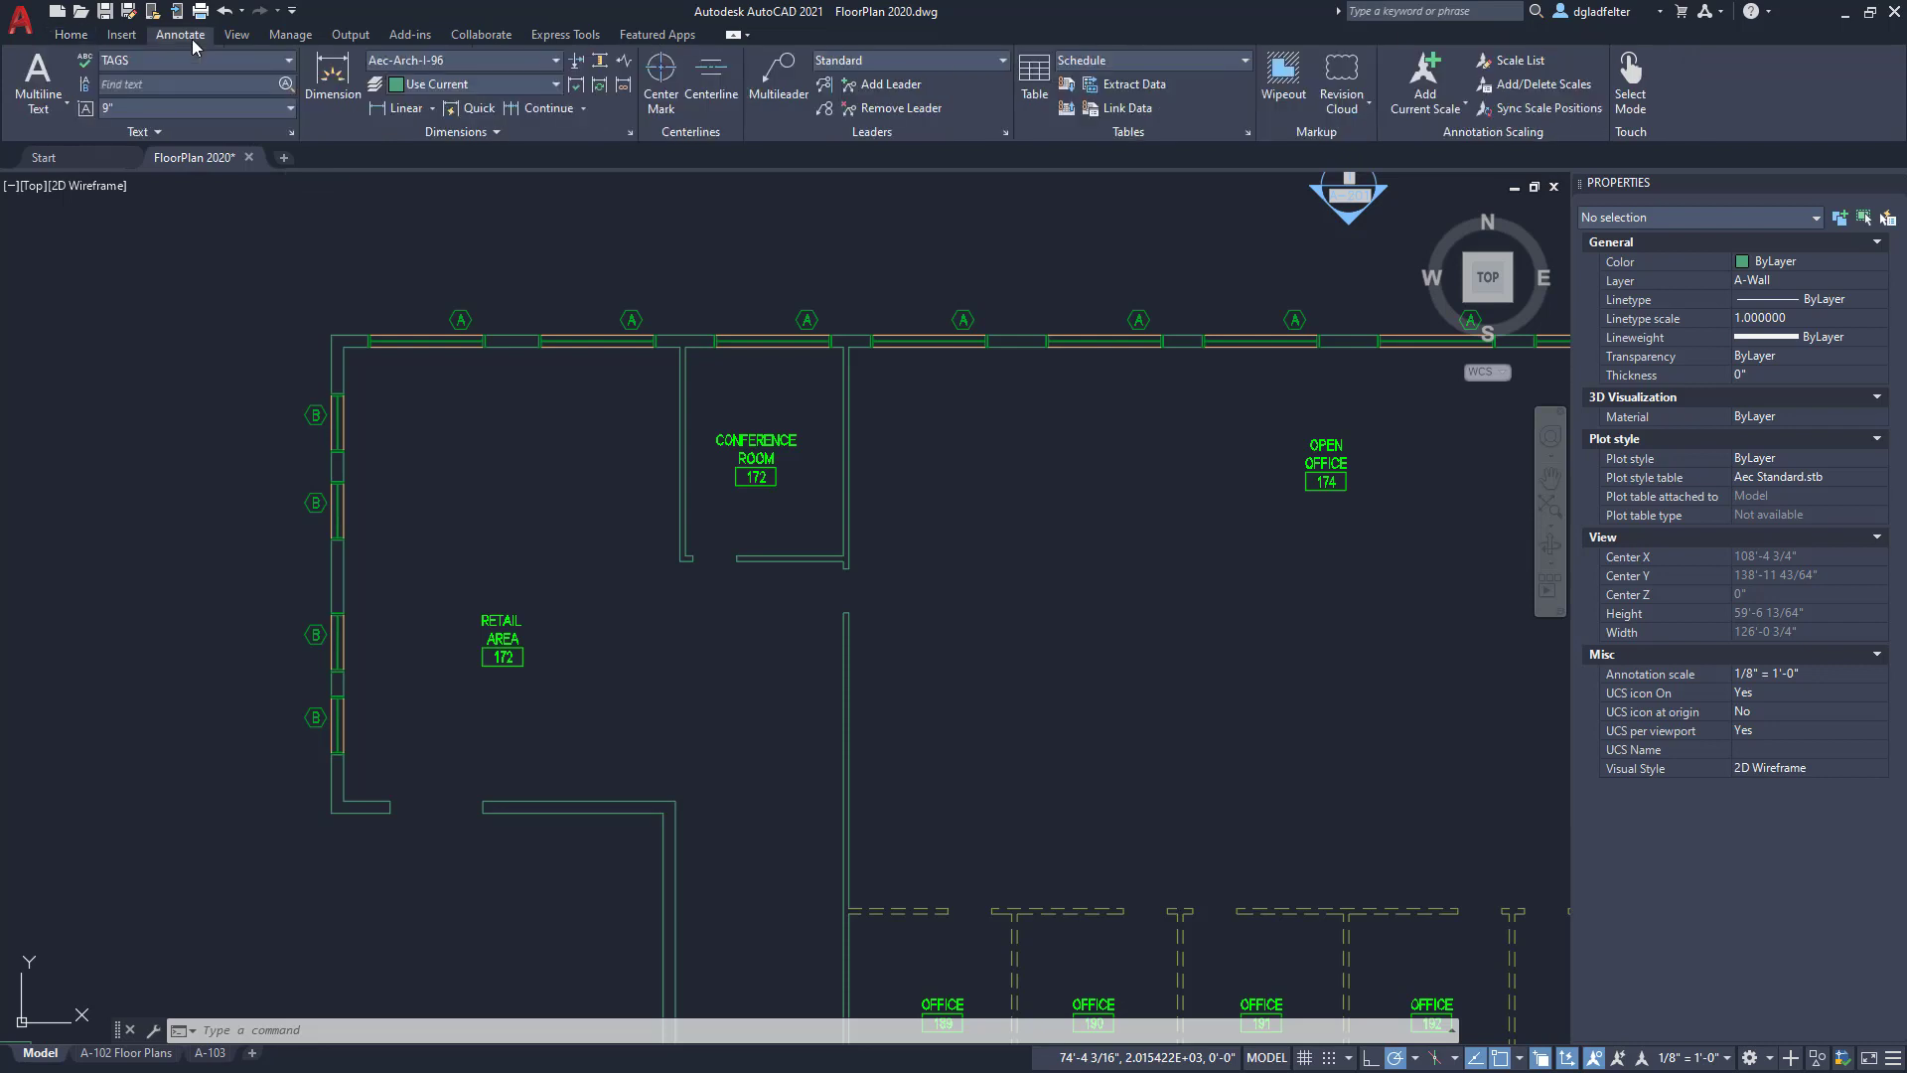
left_click(1123, 89)
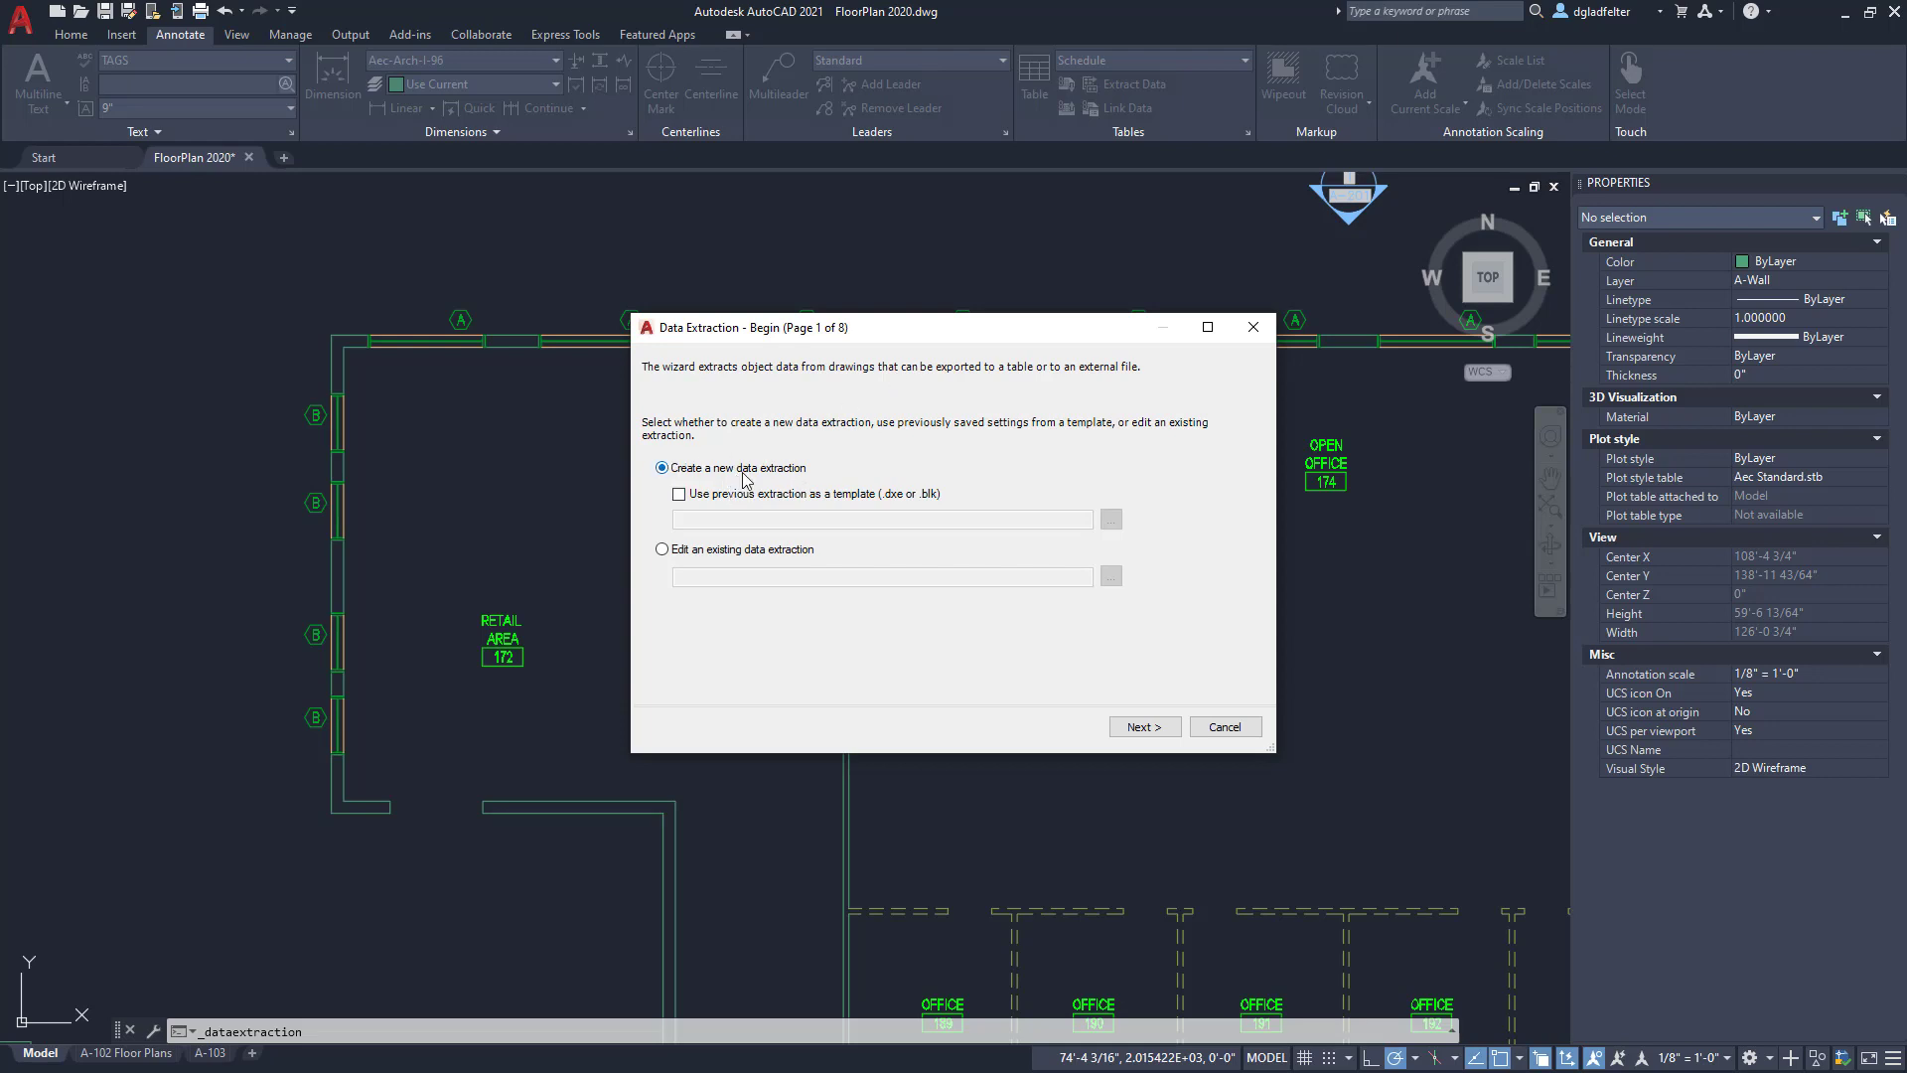
left_click(1142, 726)
left_click(695, 552)
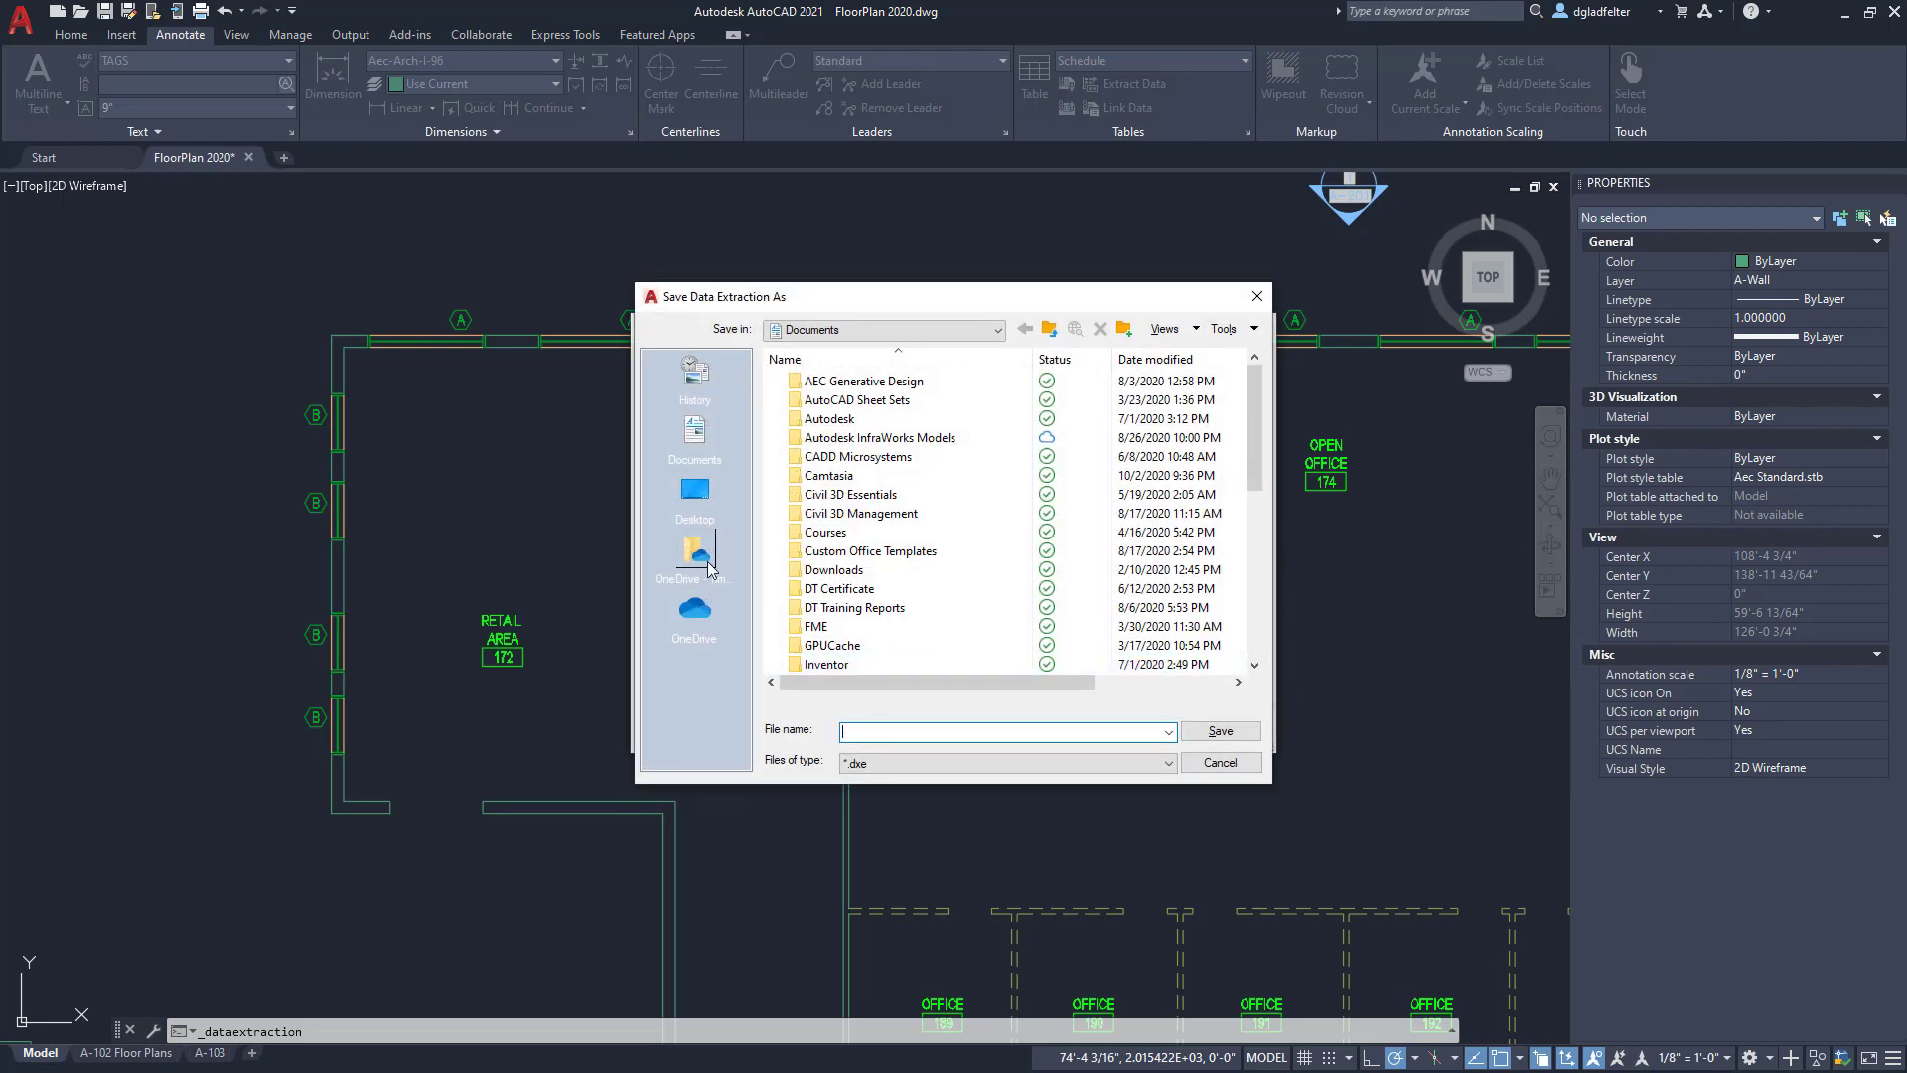
double_click(823, 418)
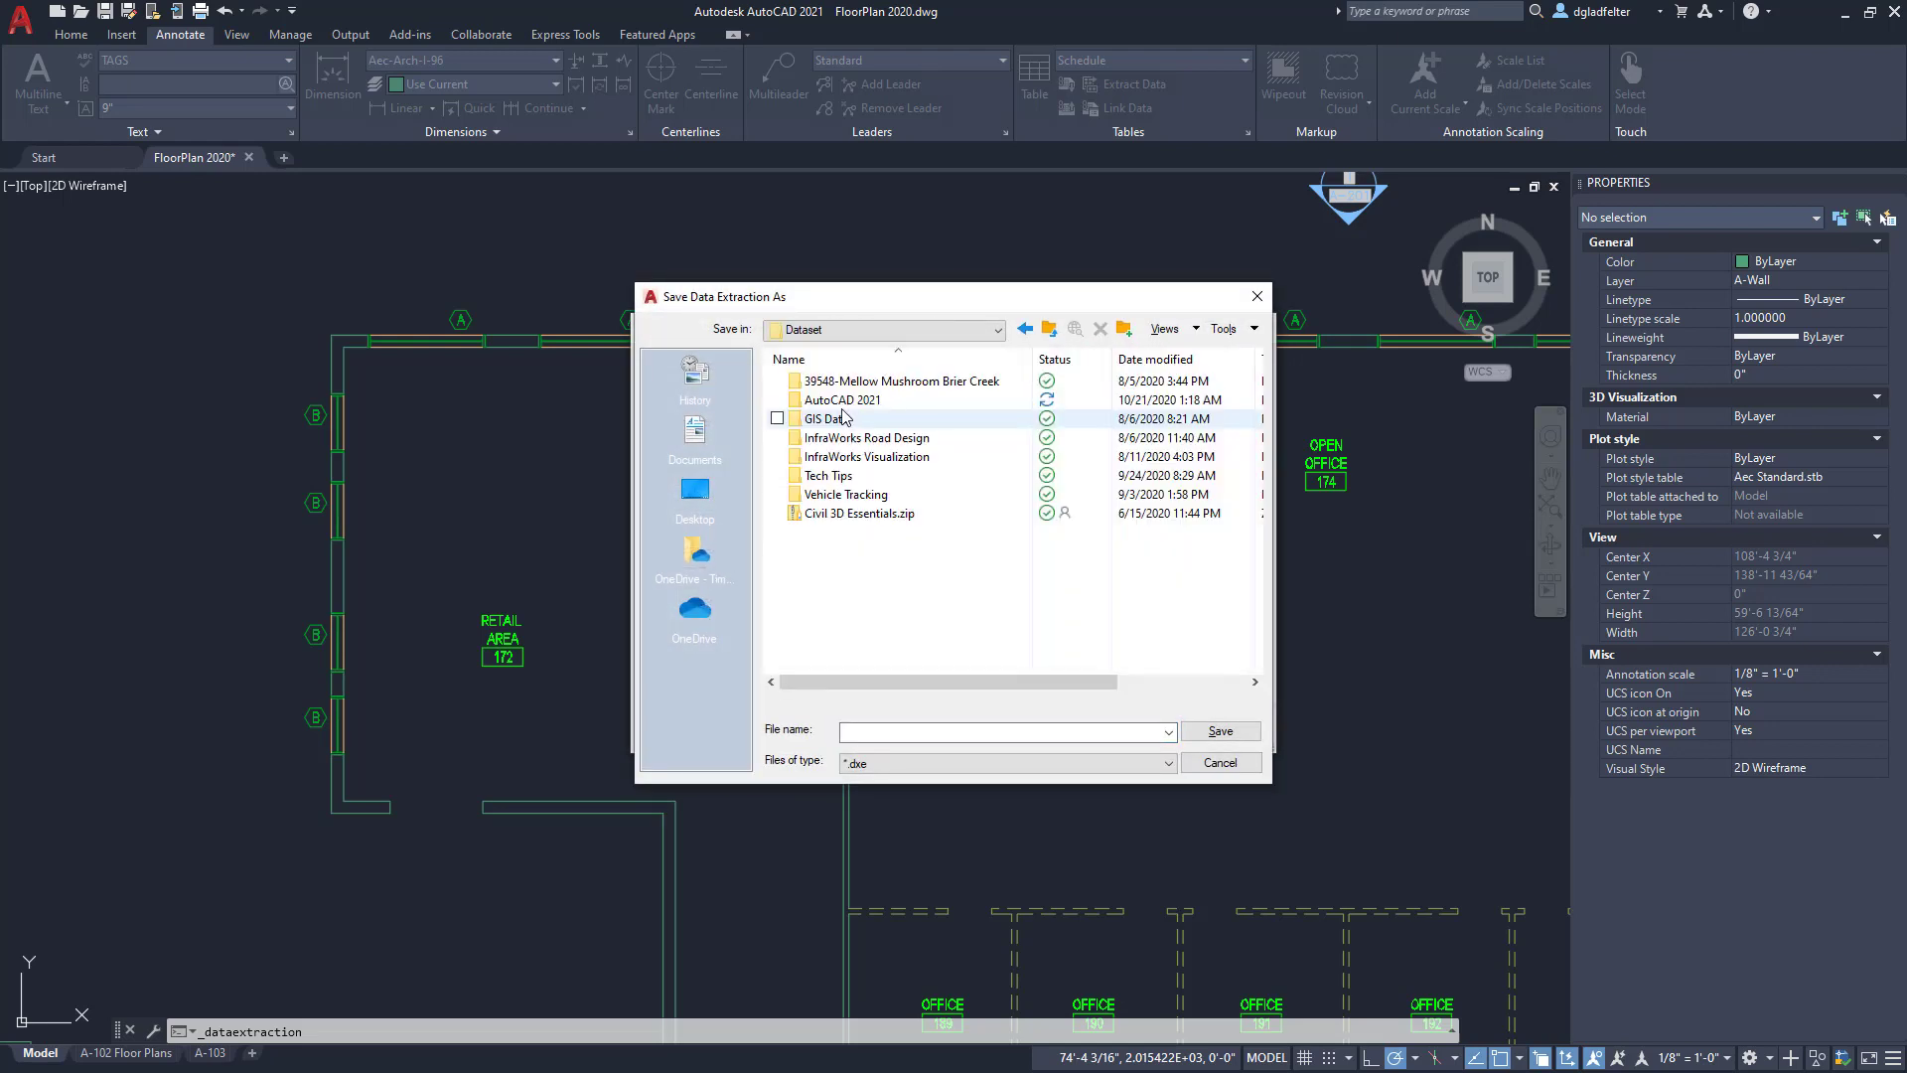
double_click(829, 401)
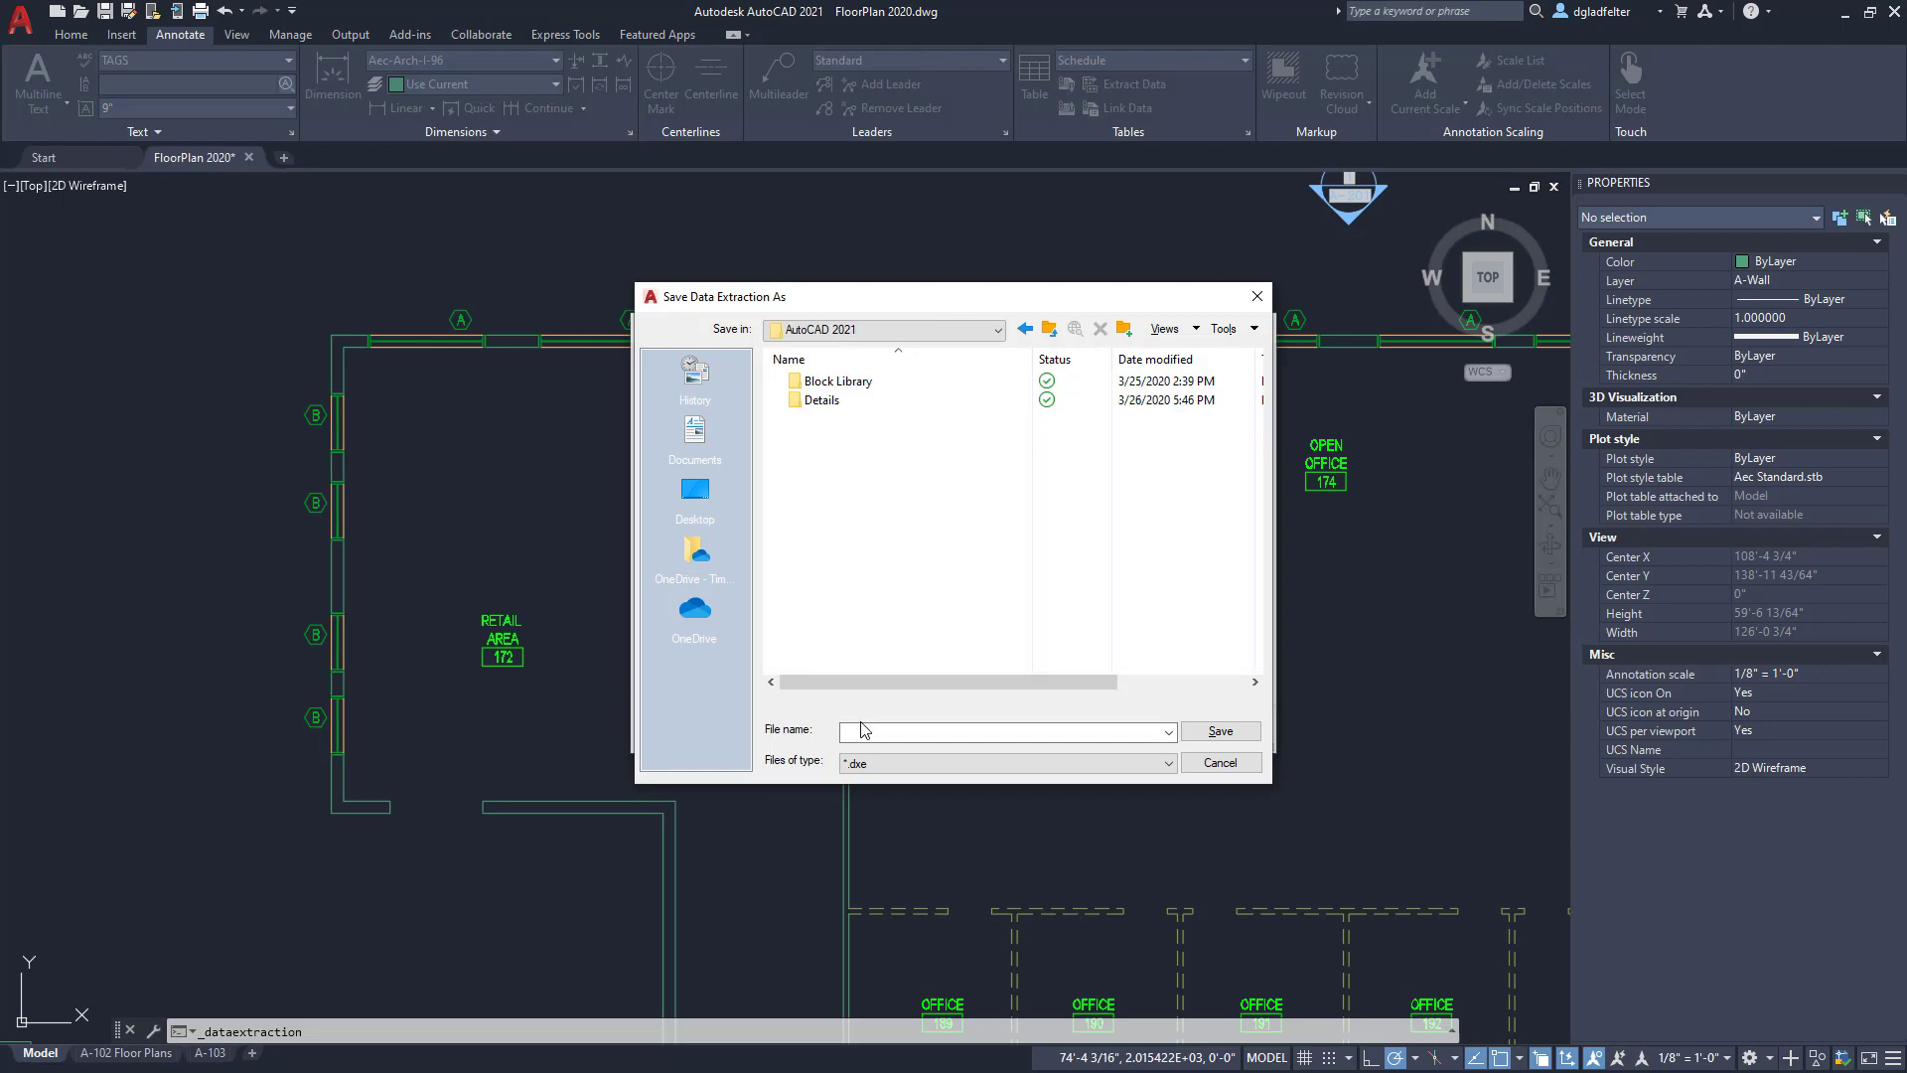
left_click(915, 730)
type("Windows")
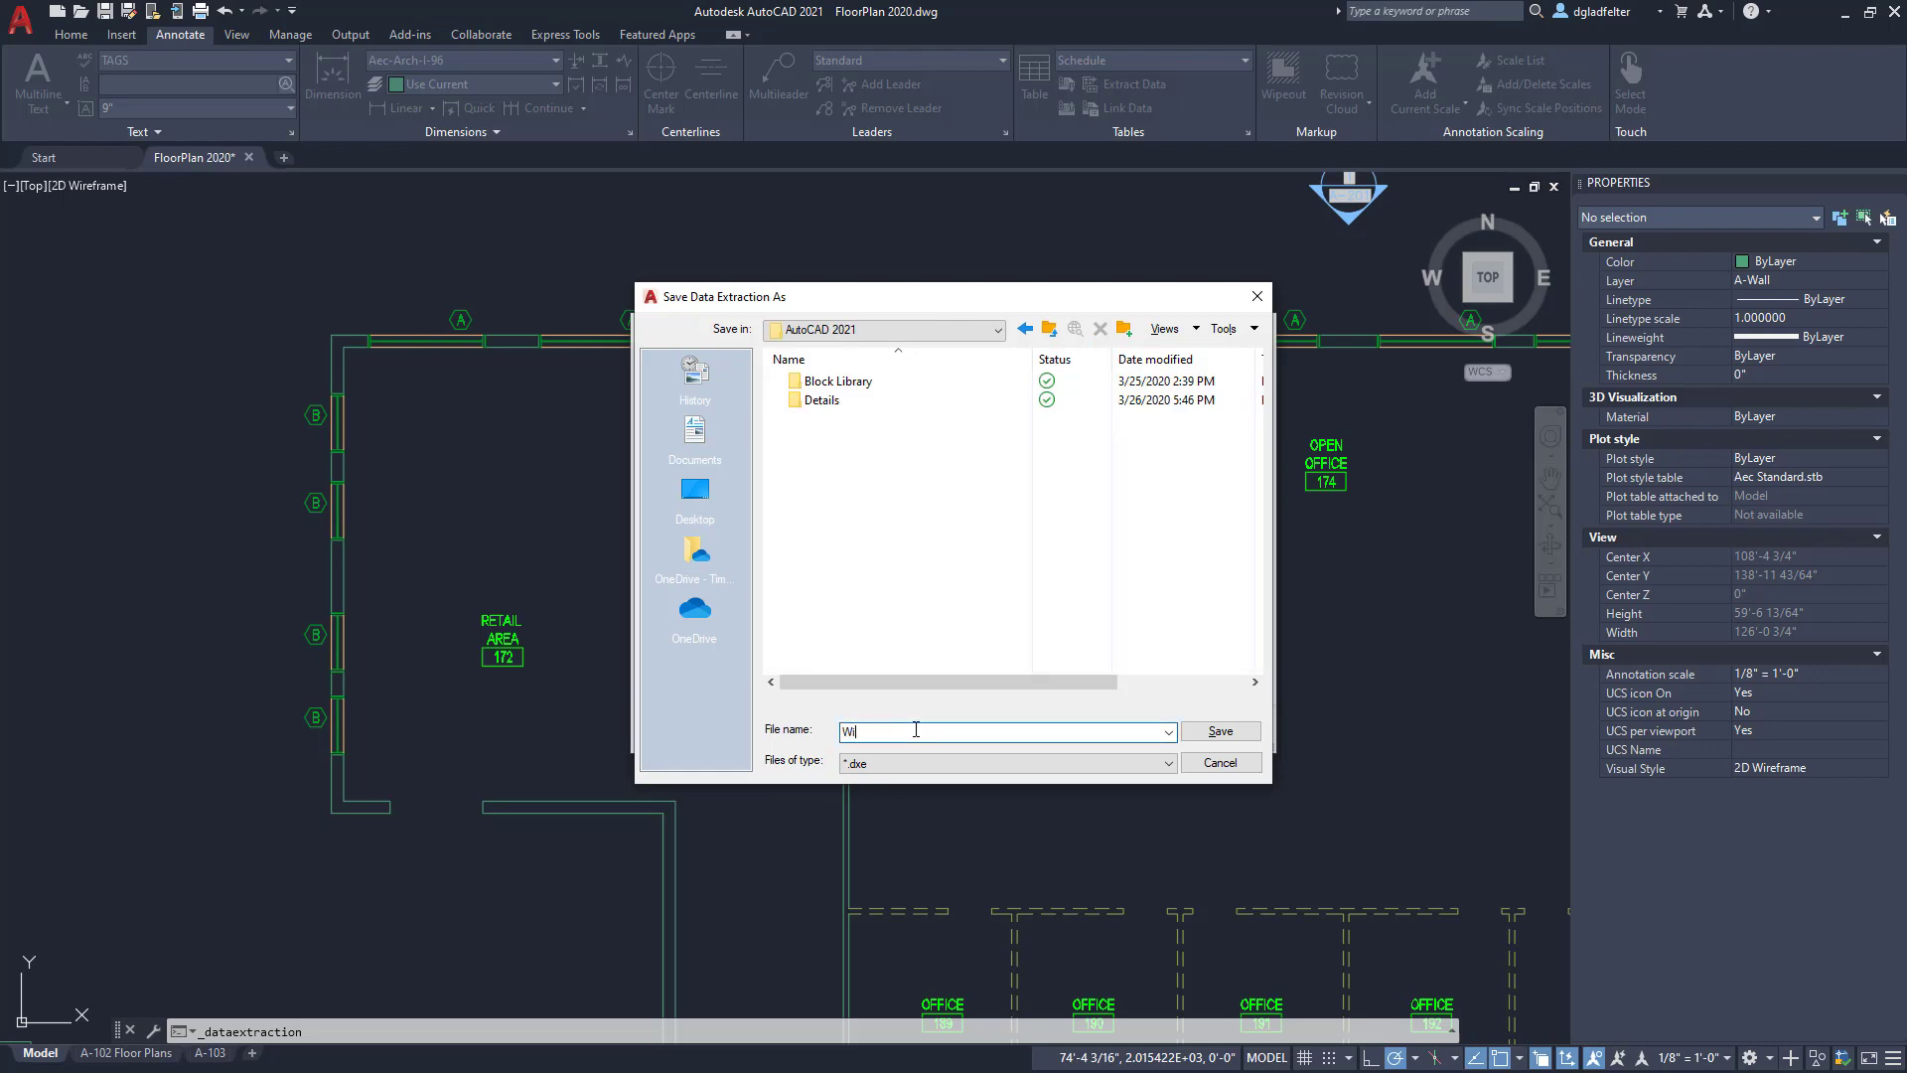
left_click(1202, 733)
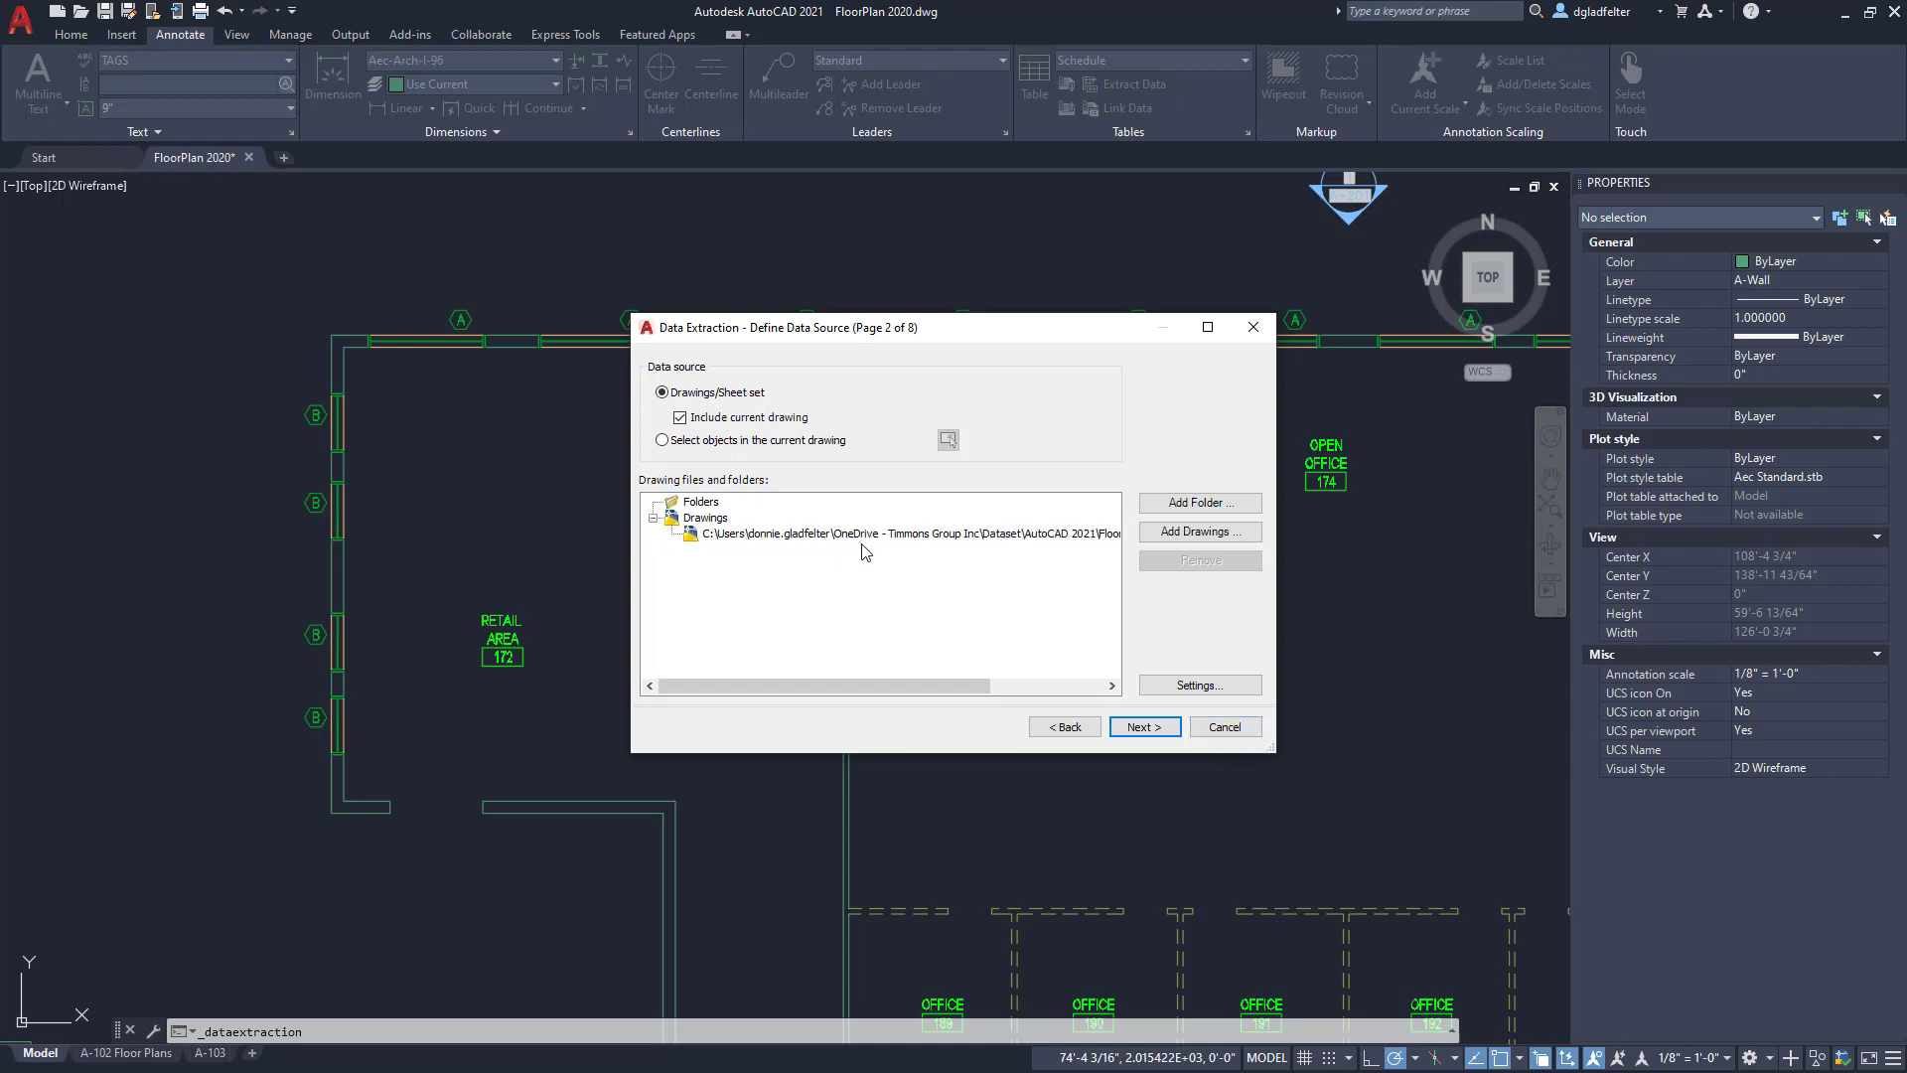
Step: Use the current drawing as data source, list blocks only, and include only the A-GLAZ block in the extraction
left_click(1141, 731)
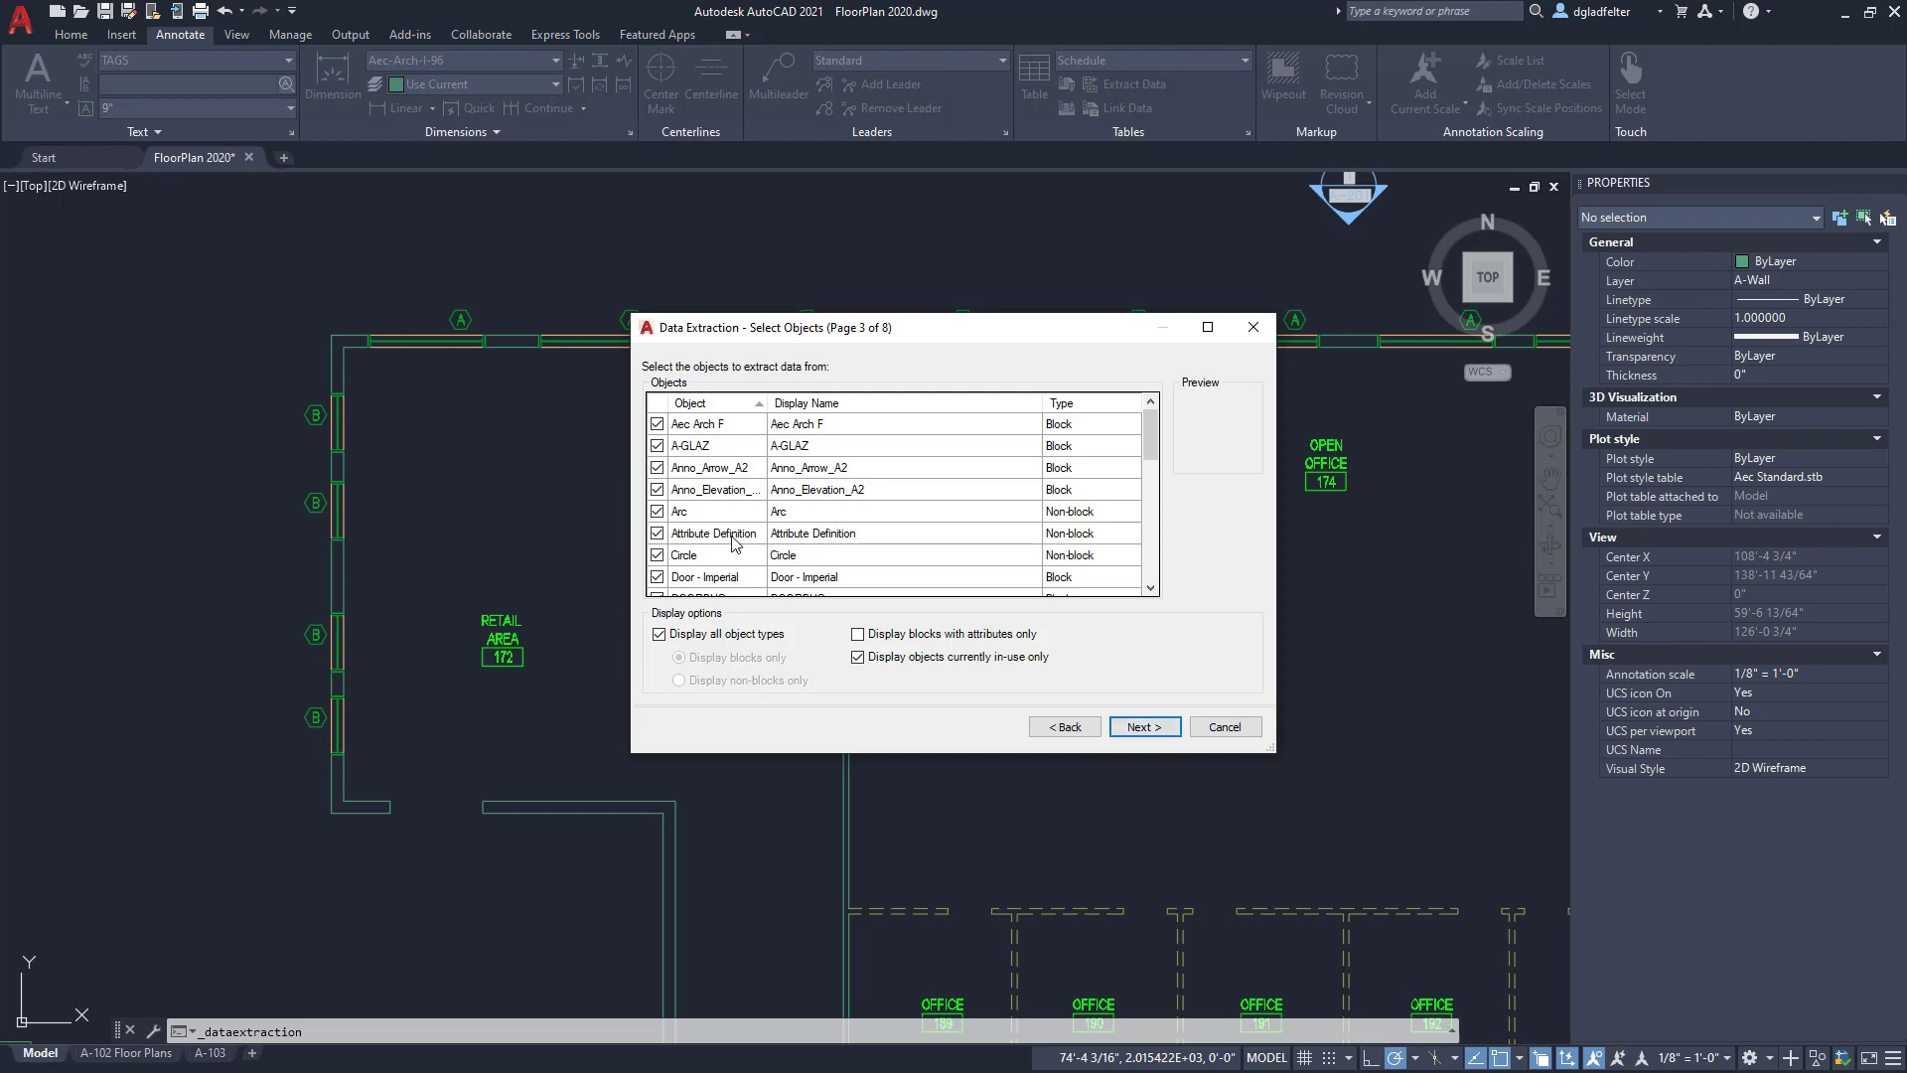
left_click(693, 641)
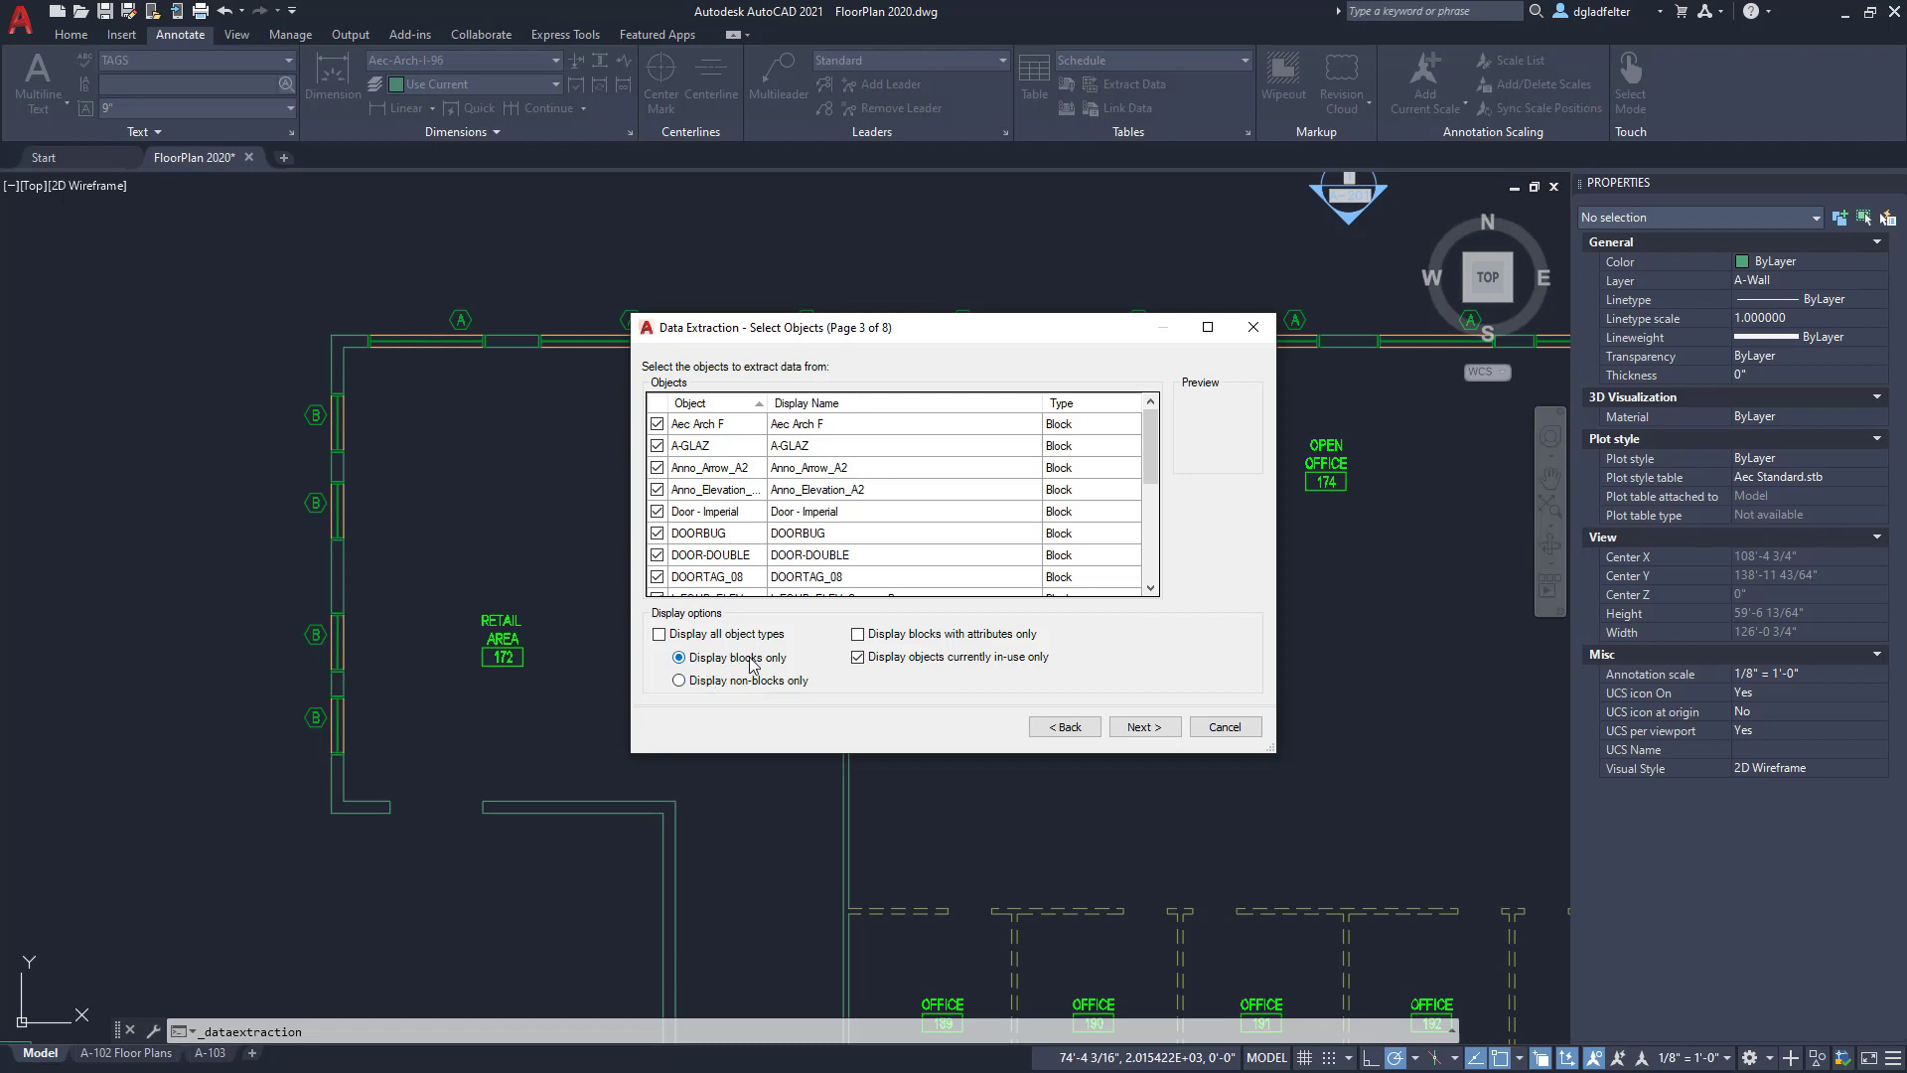
left_click(732, 453)
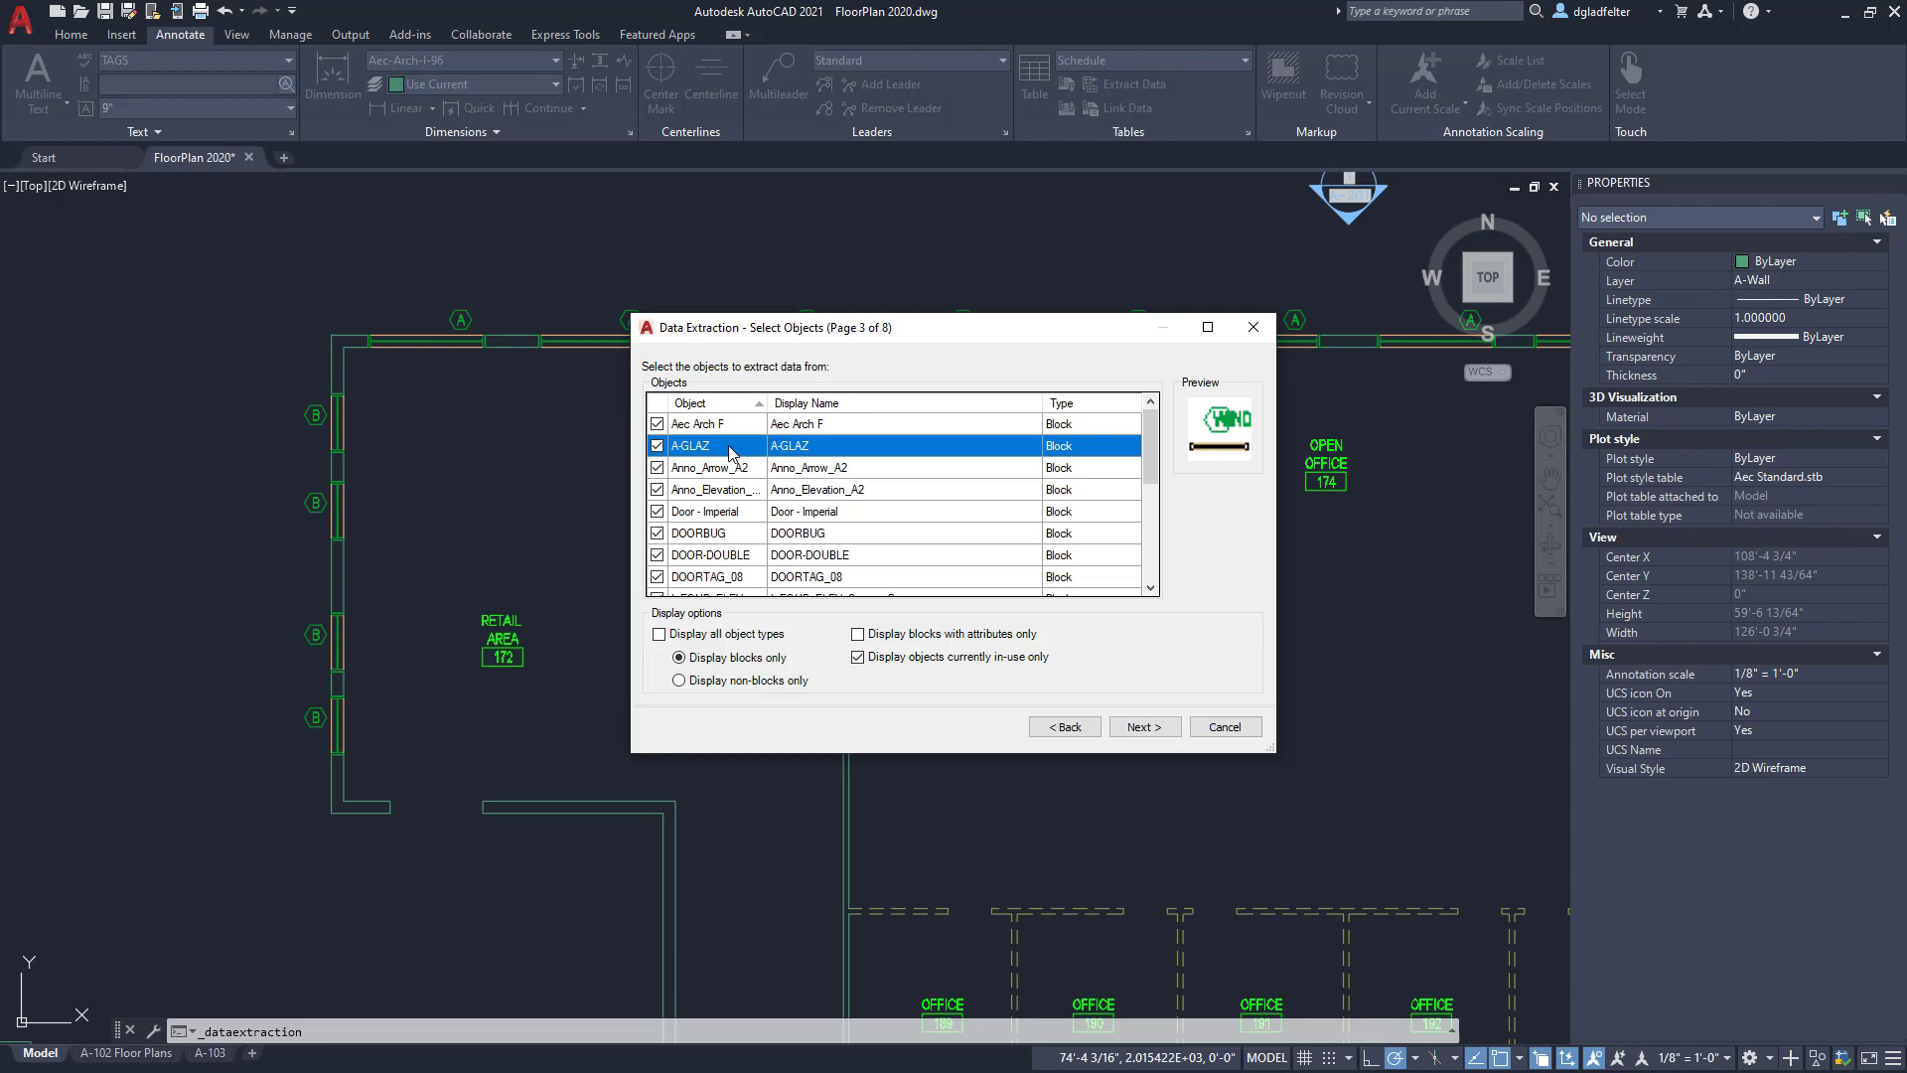
left_click(657, 446)
right_click(662, 453)
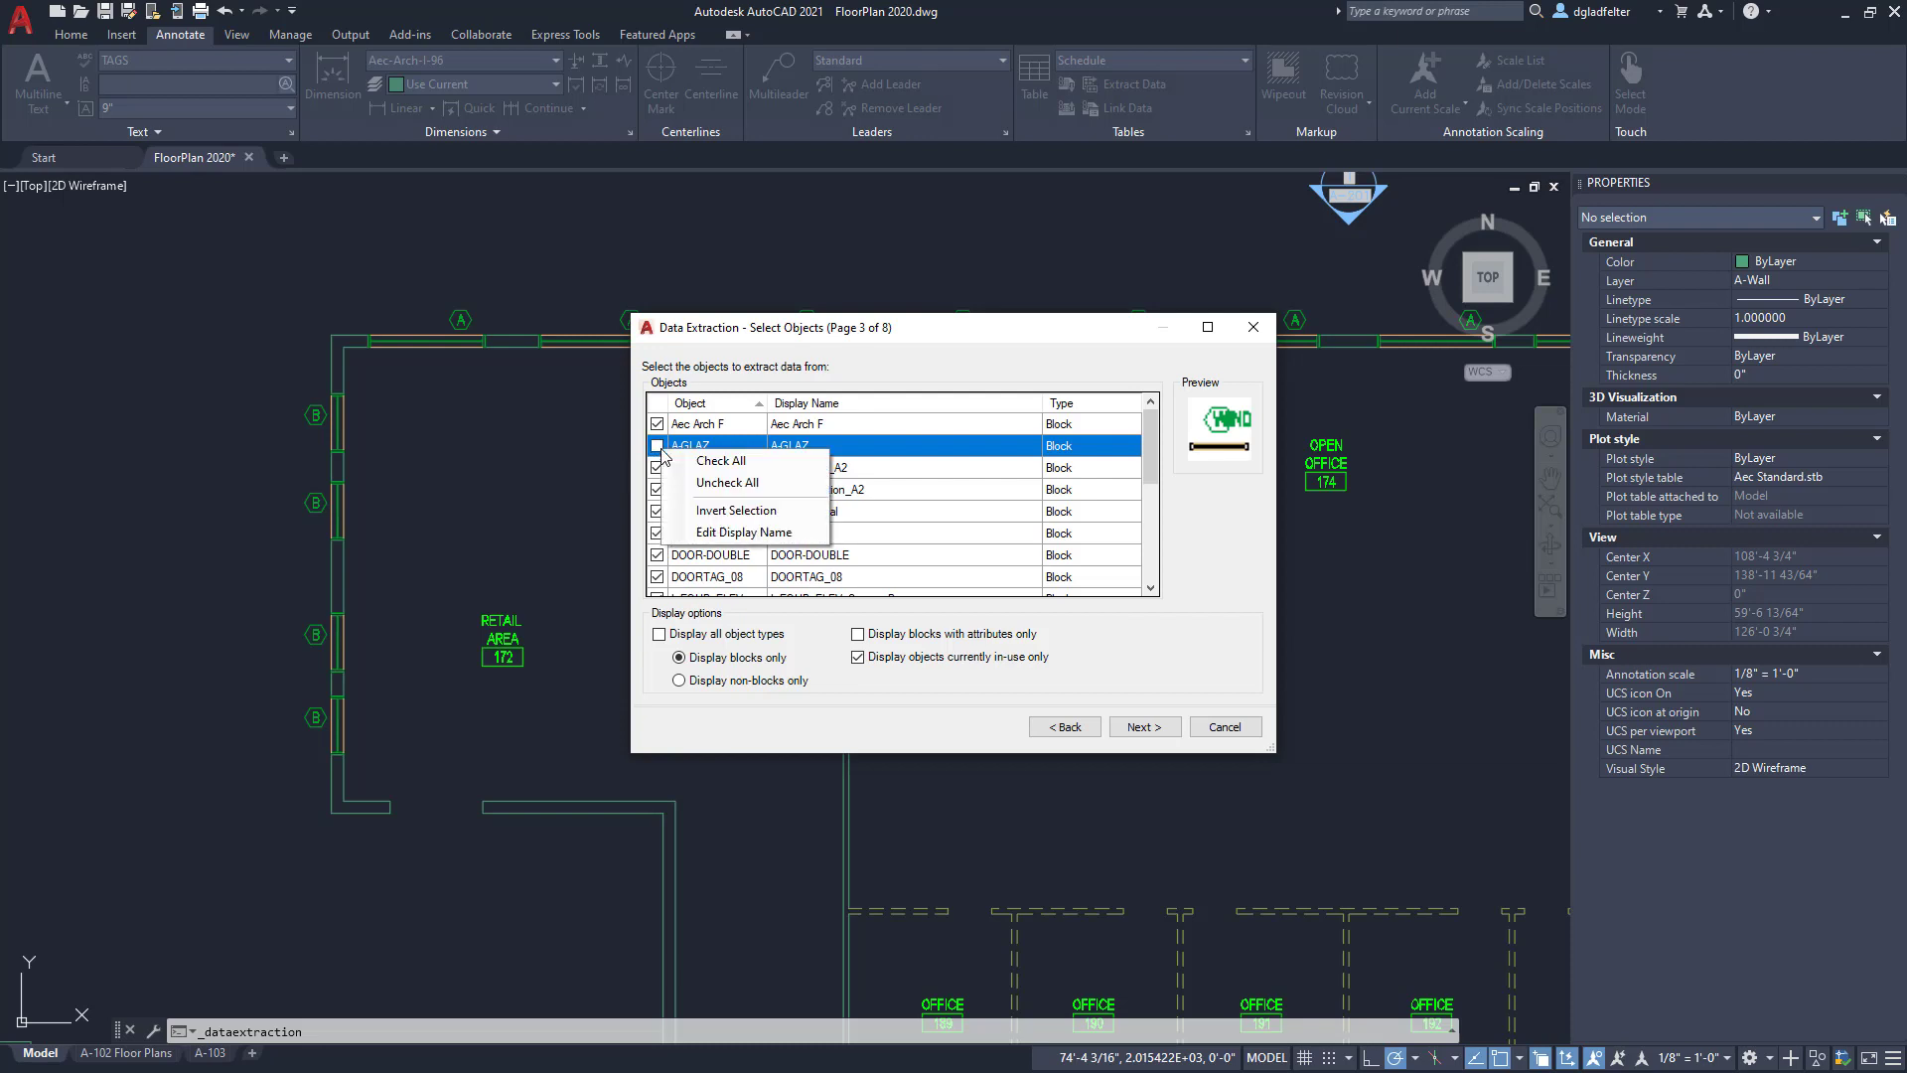
left_click(801, 513)
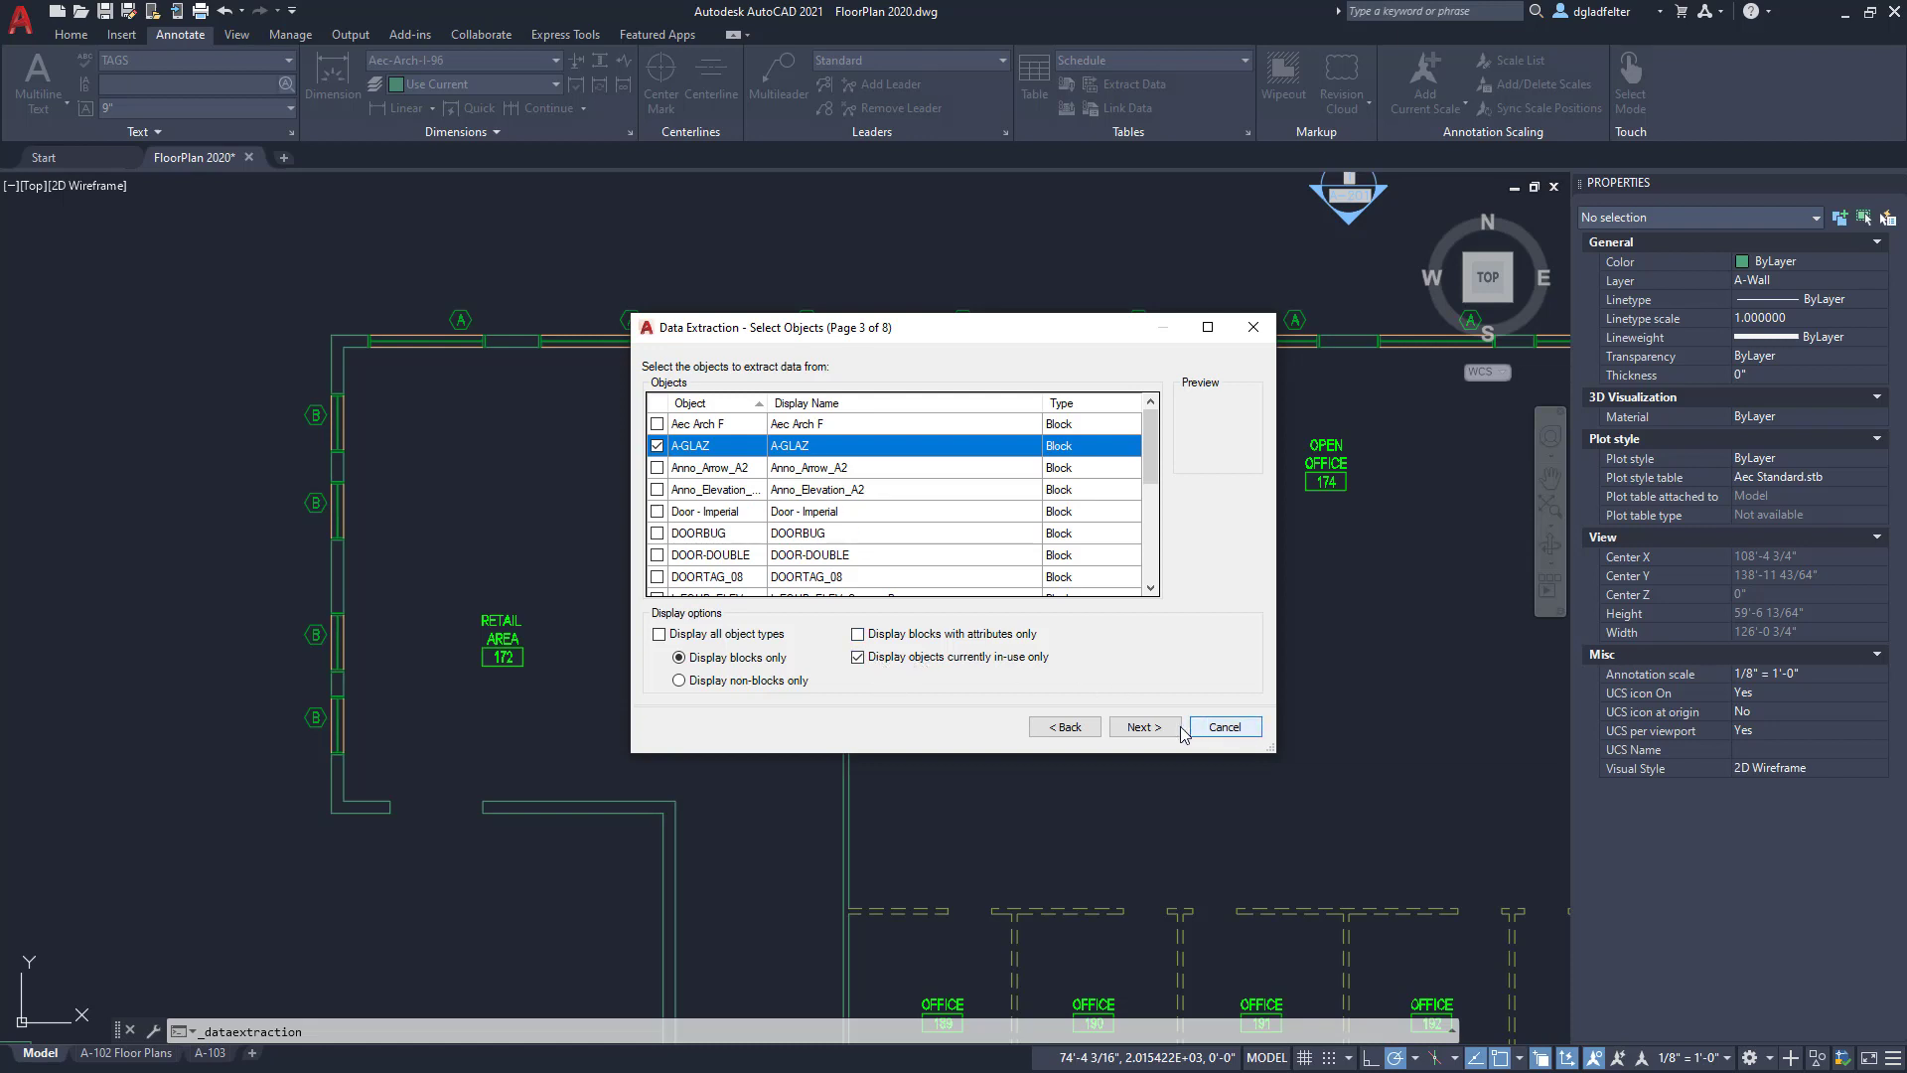
left_click(1141, 727)
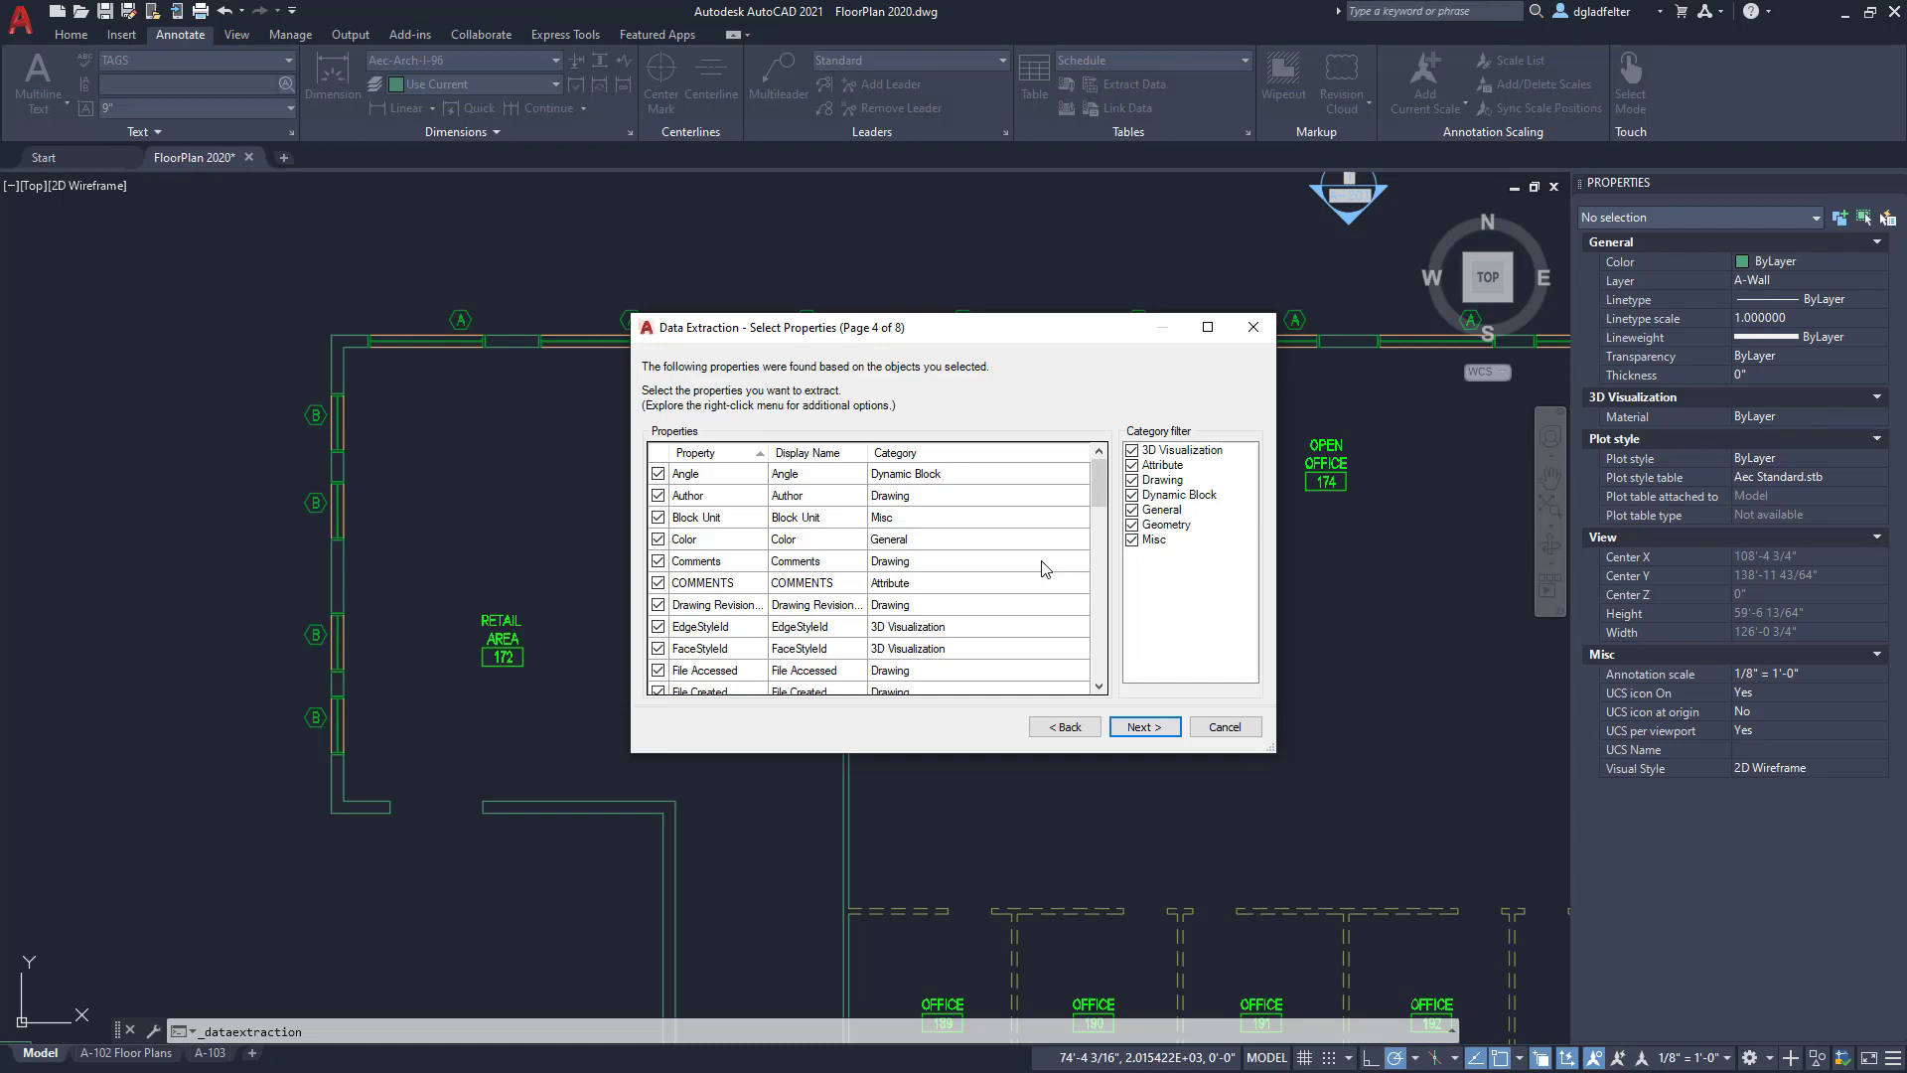
Step: Filter the extraction properties so that only the Attribute category is listed
left_click(1133, 467)
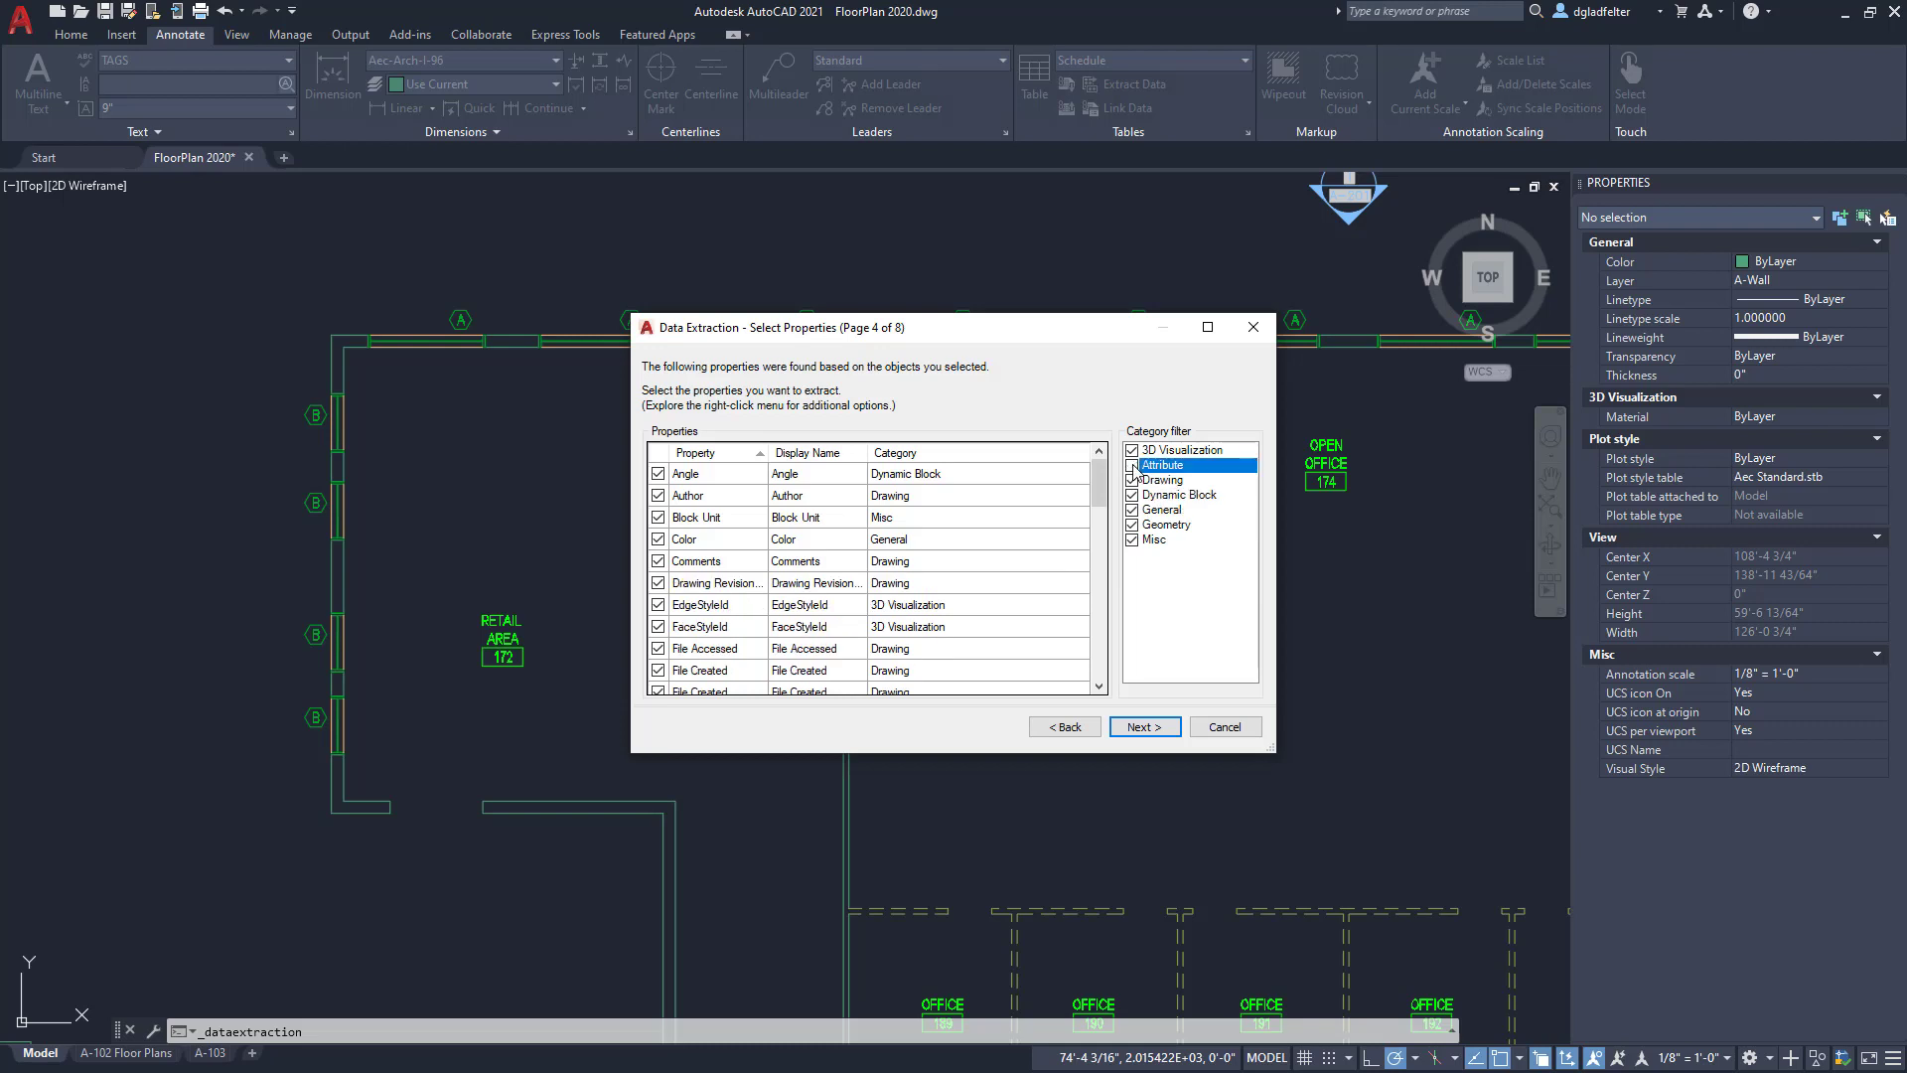
right_click(1134, 471)
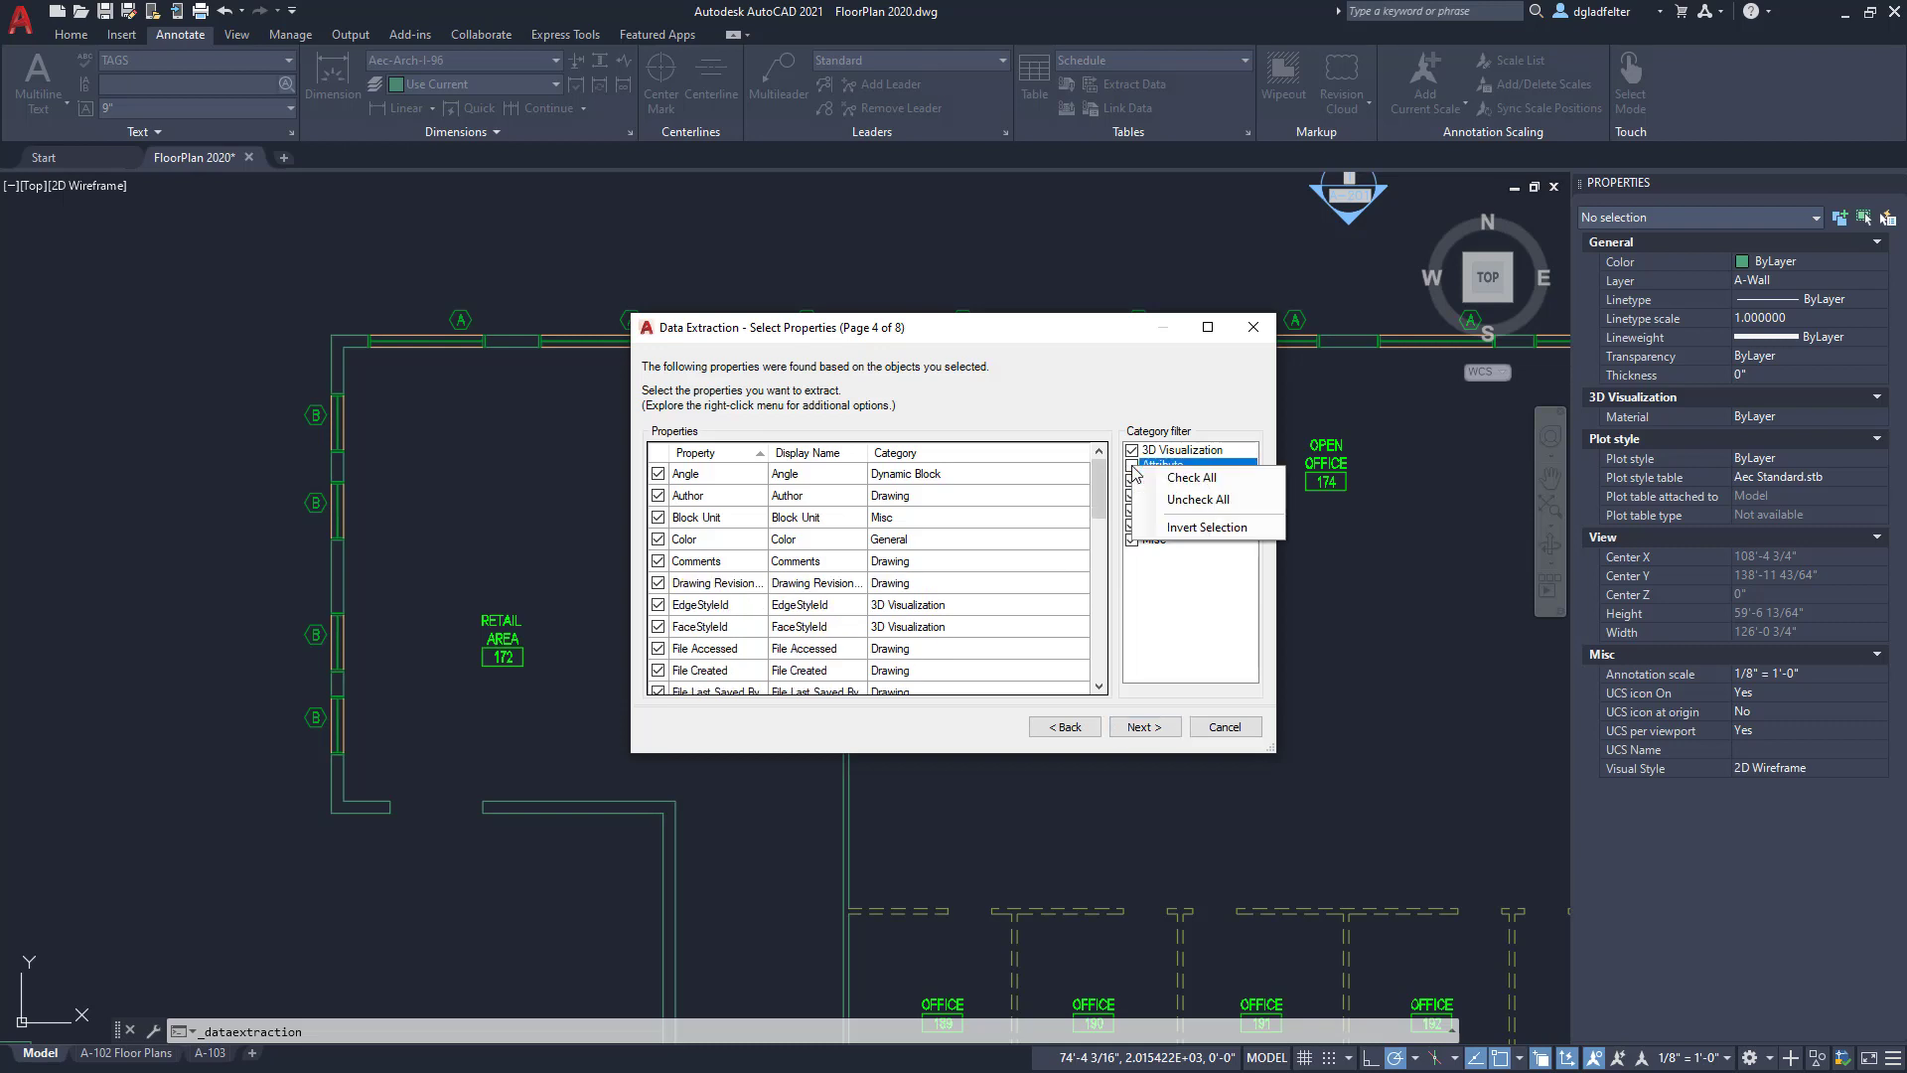
left_click(1207, 527)
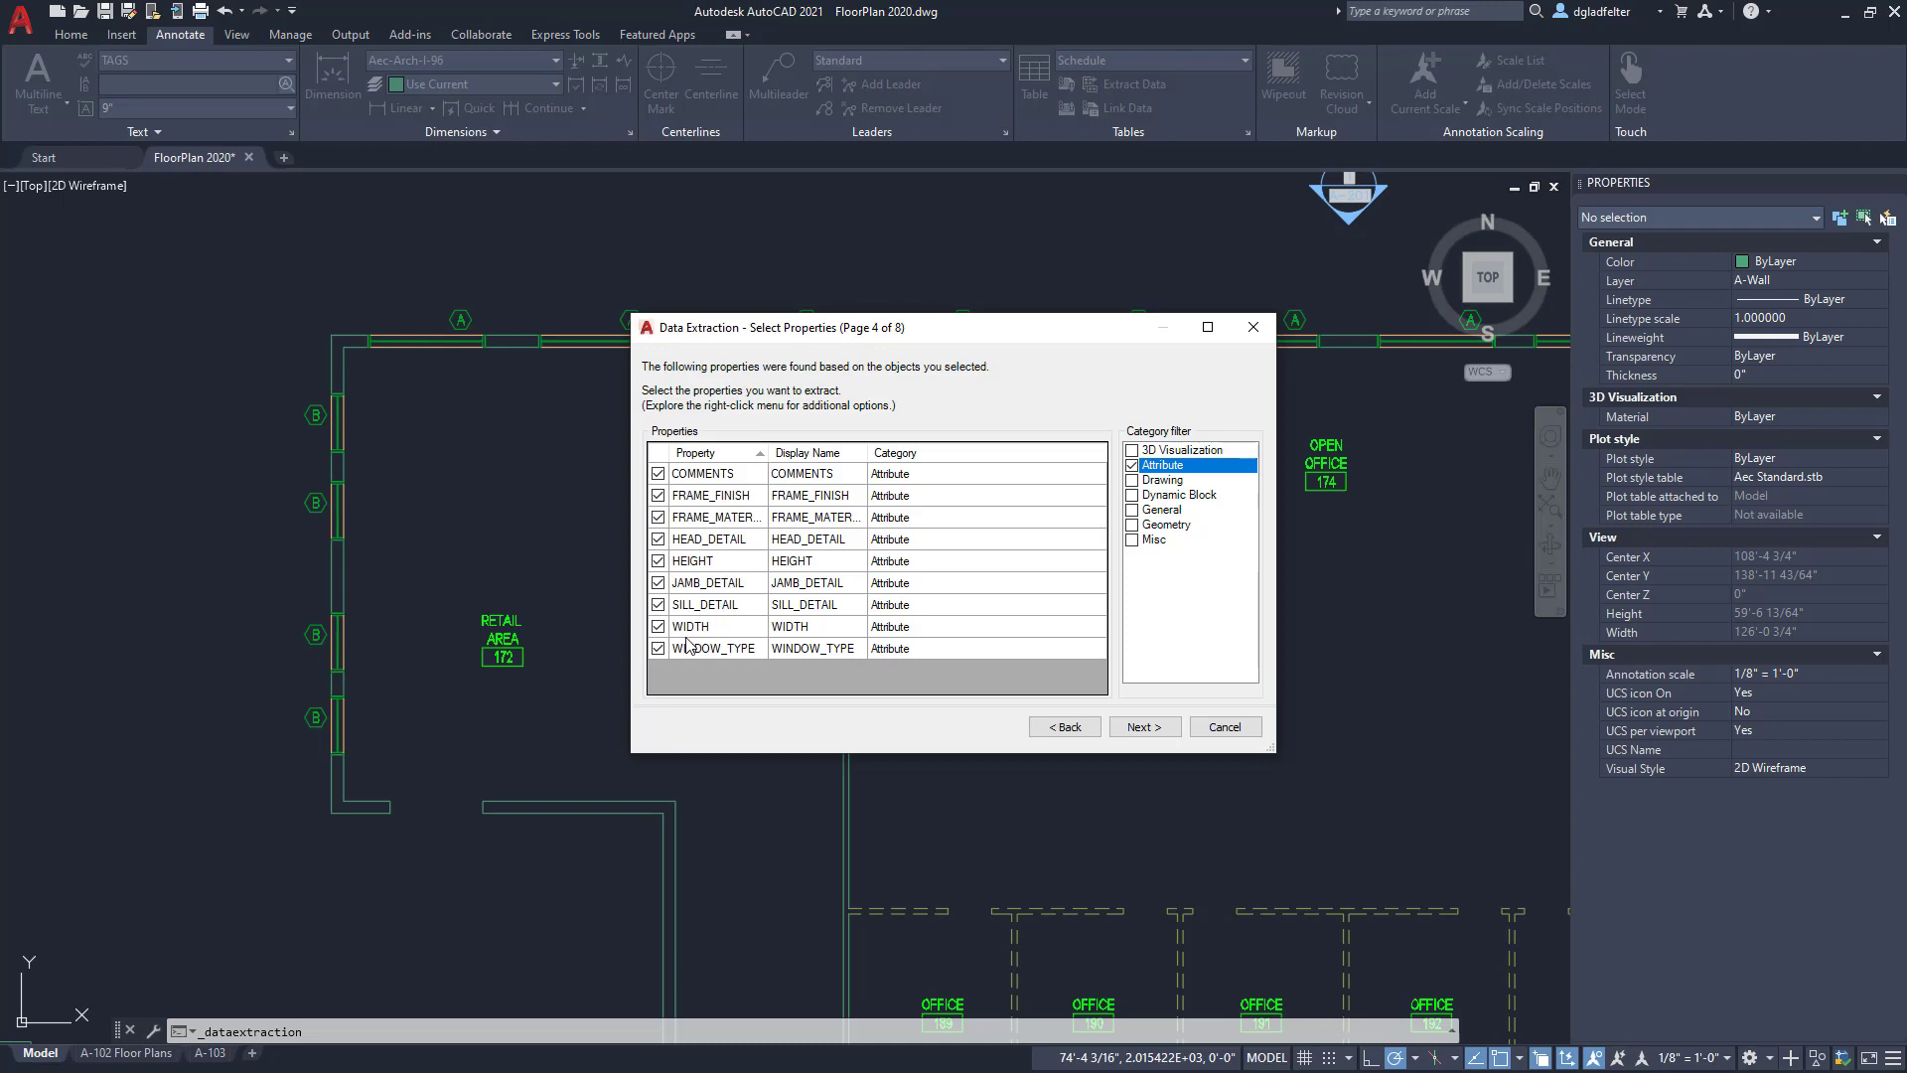
Step: Extract only the WINDOW_TYPE attribute, shorten its display name to TYPE, and accept the non-uniformly scaled blocks notice
left_click(657, 649)
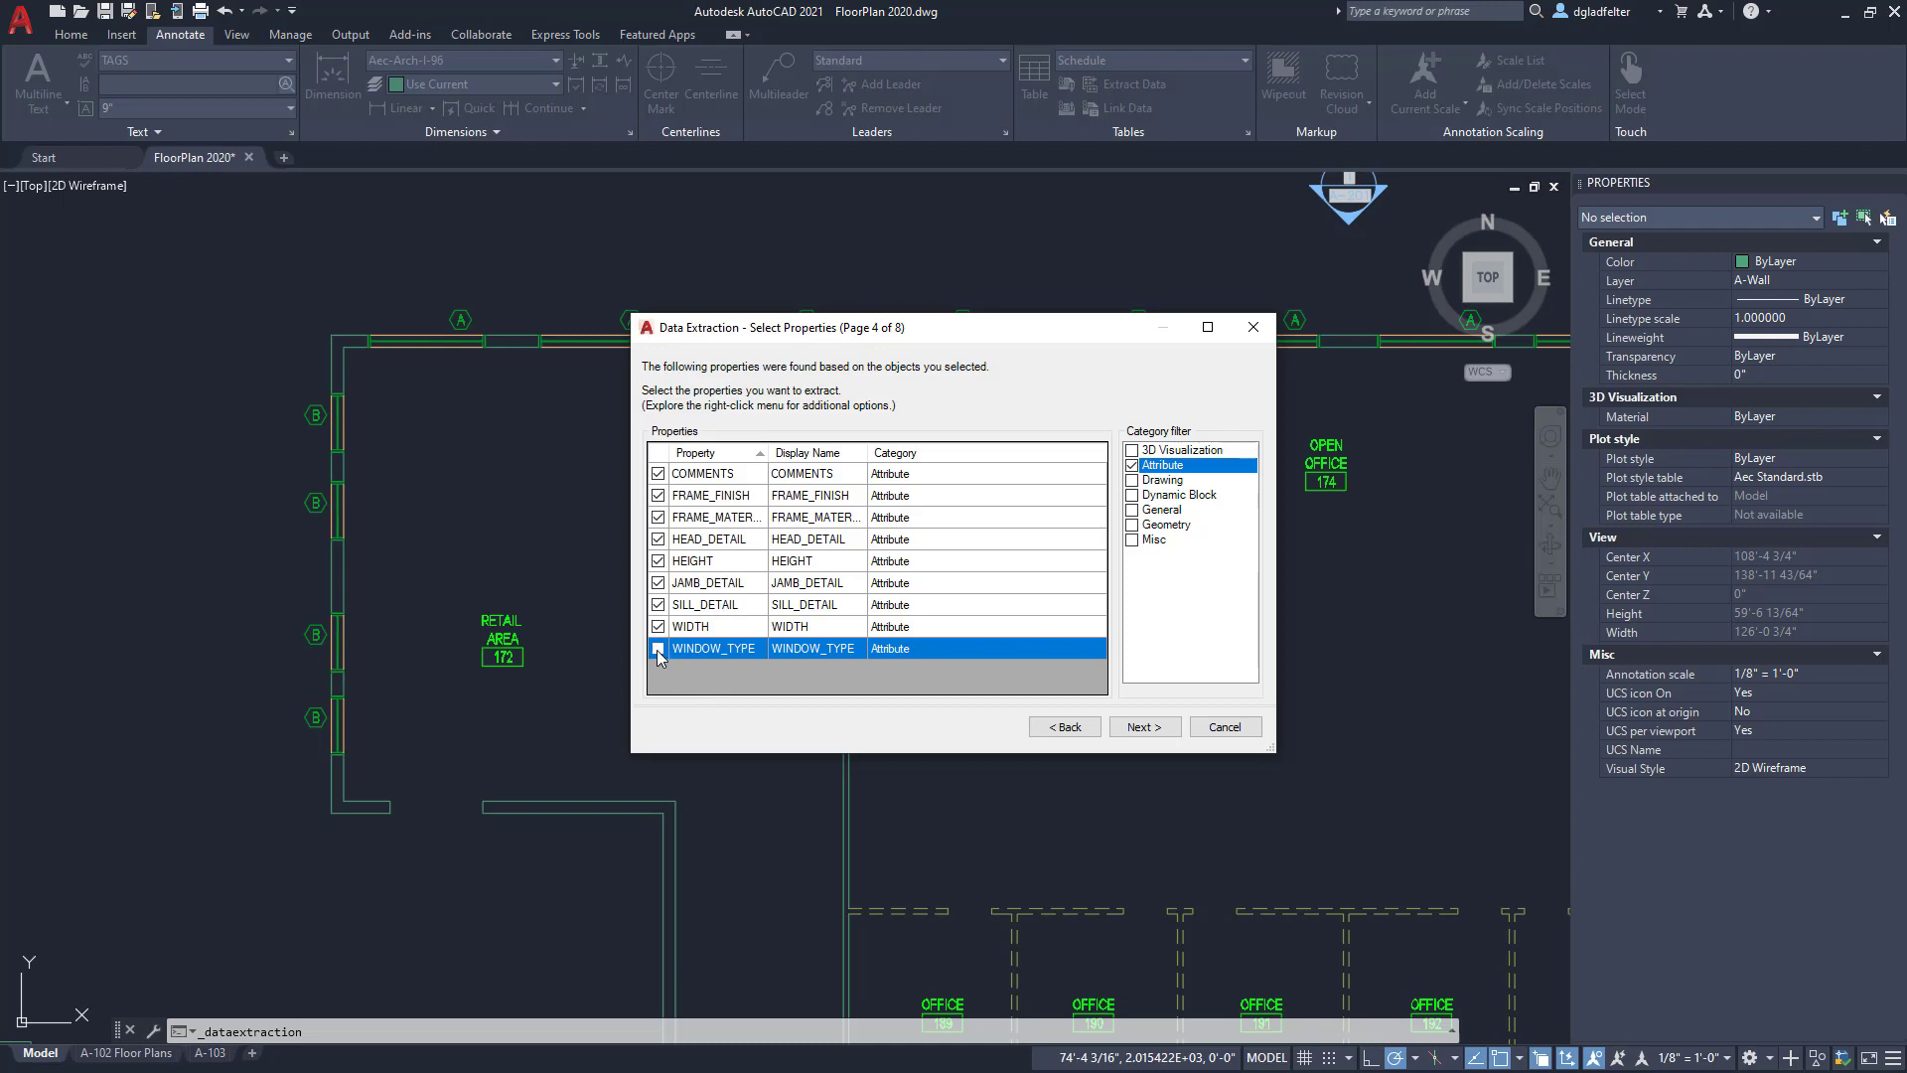
right_click(657, 650)
left_click(707, 712)
key("shift+Home")
key("BackSpace")
key("Return")
left_click(1143, 726)
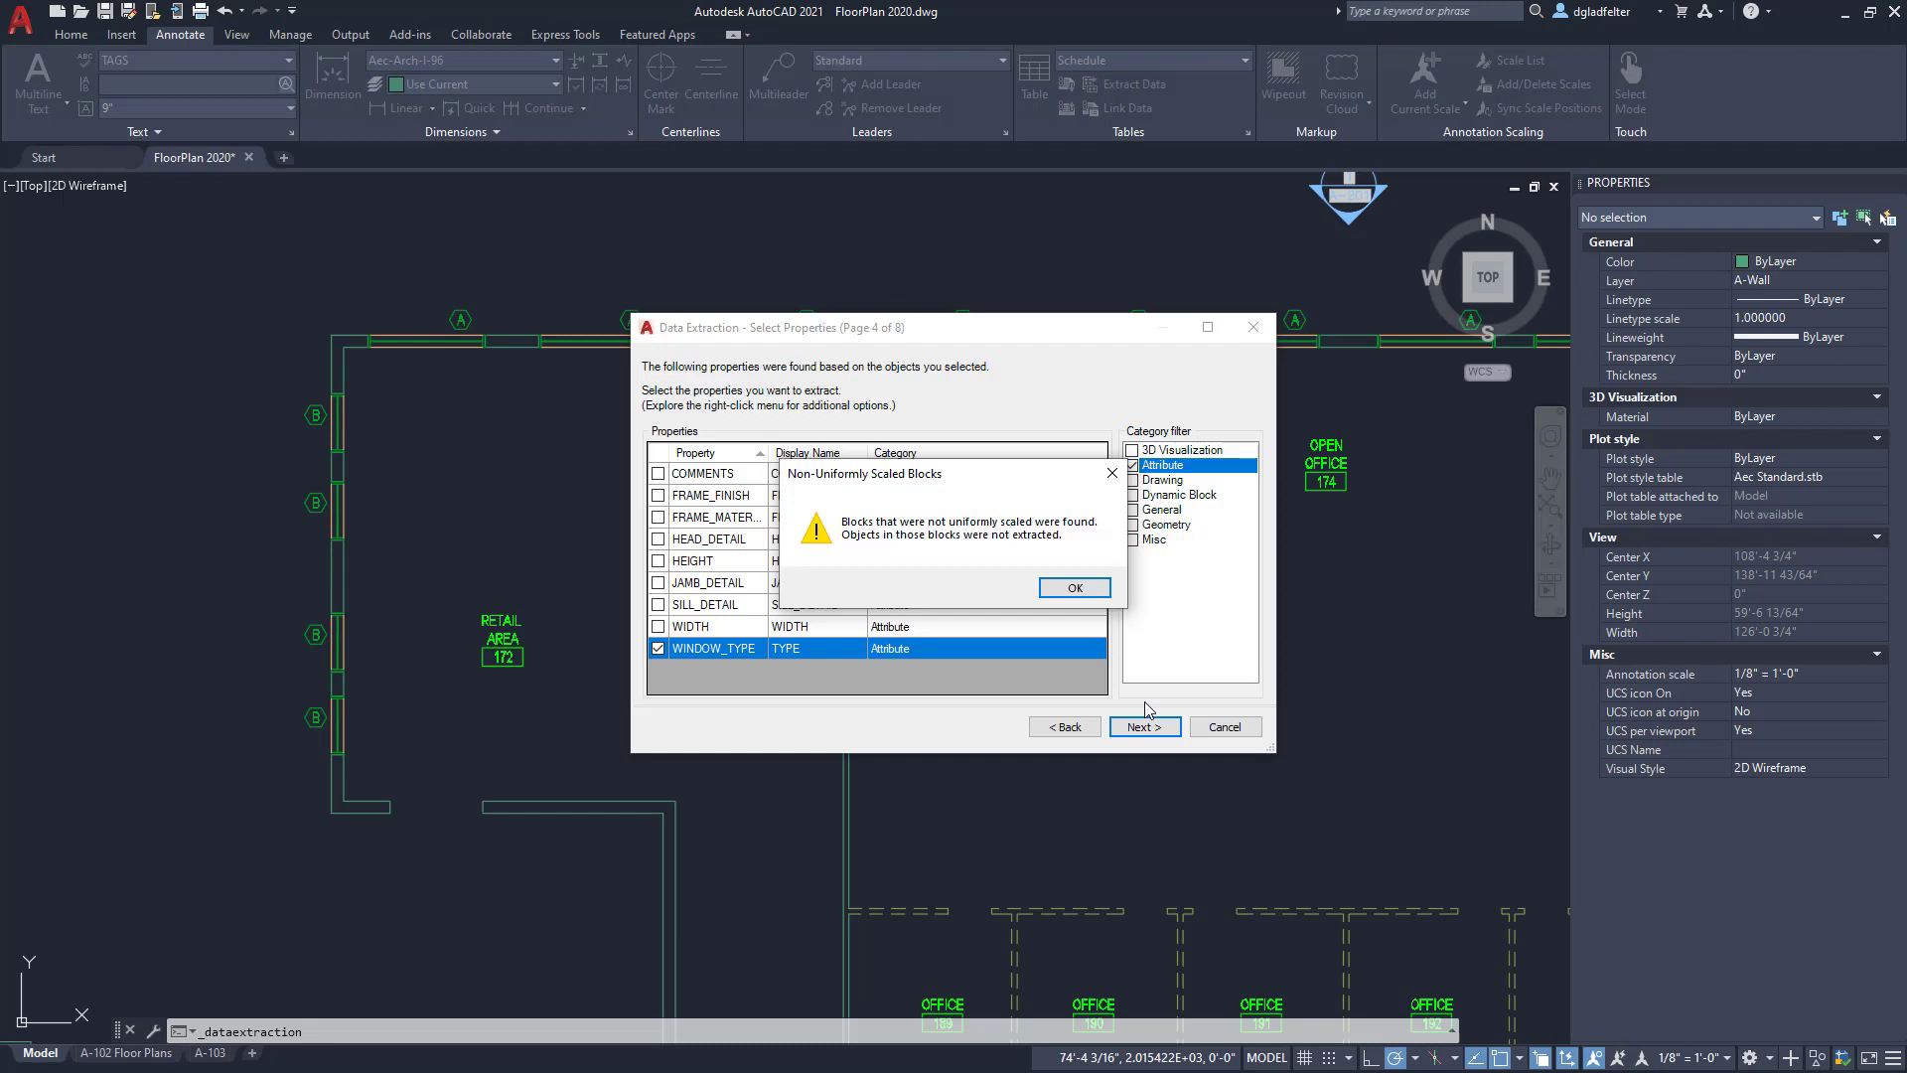
left_click(1044, 592)
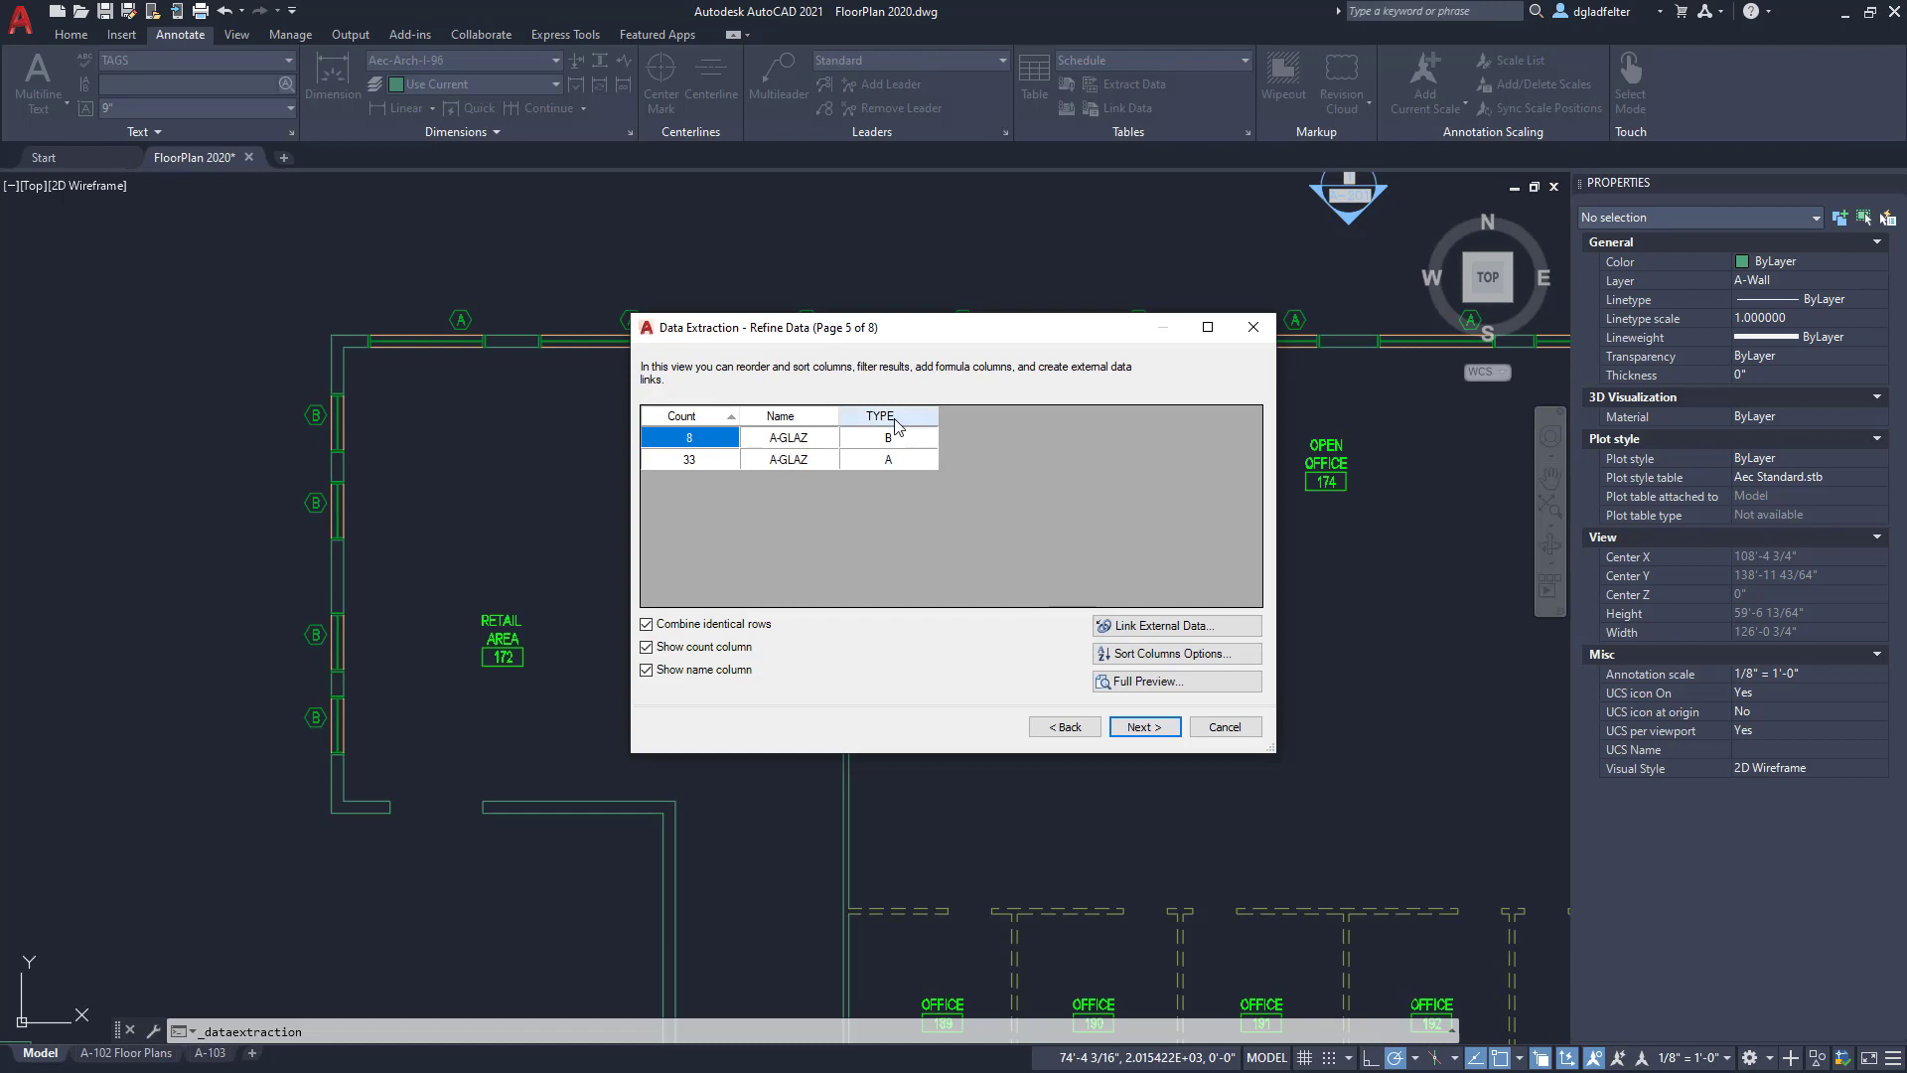
Step: Arrange the extracted data with TYPE as the first column, sorted ascending by type, and hide the name column
left_click_drag(895, 425, 682, 427)
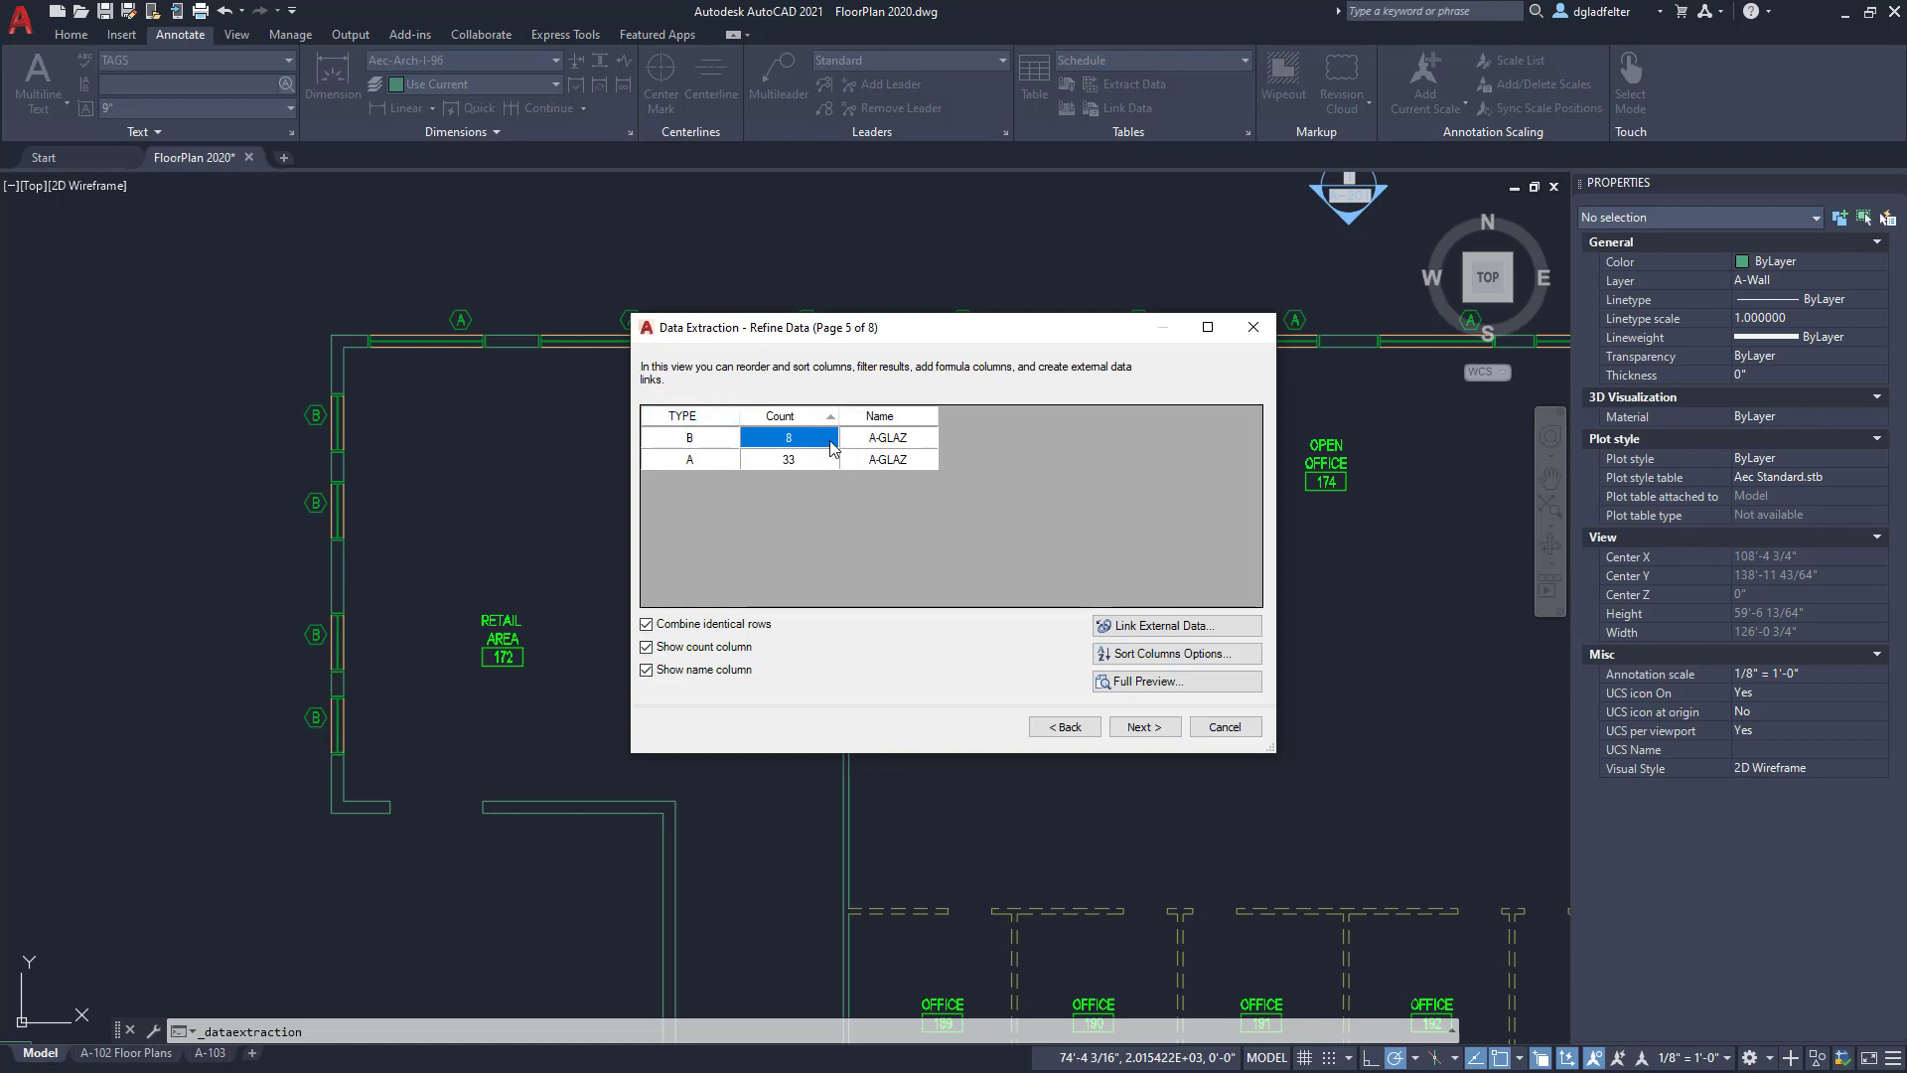
left_click(687, 420)
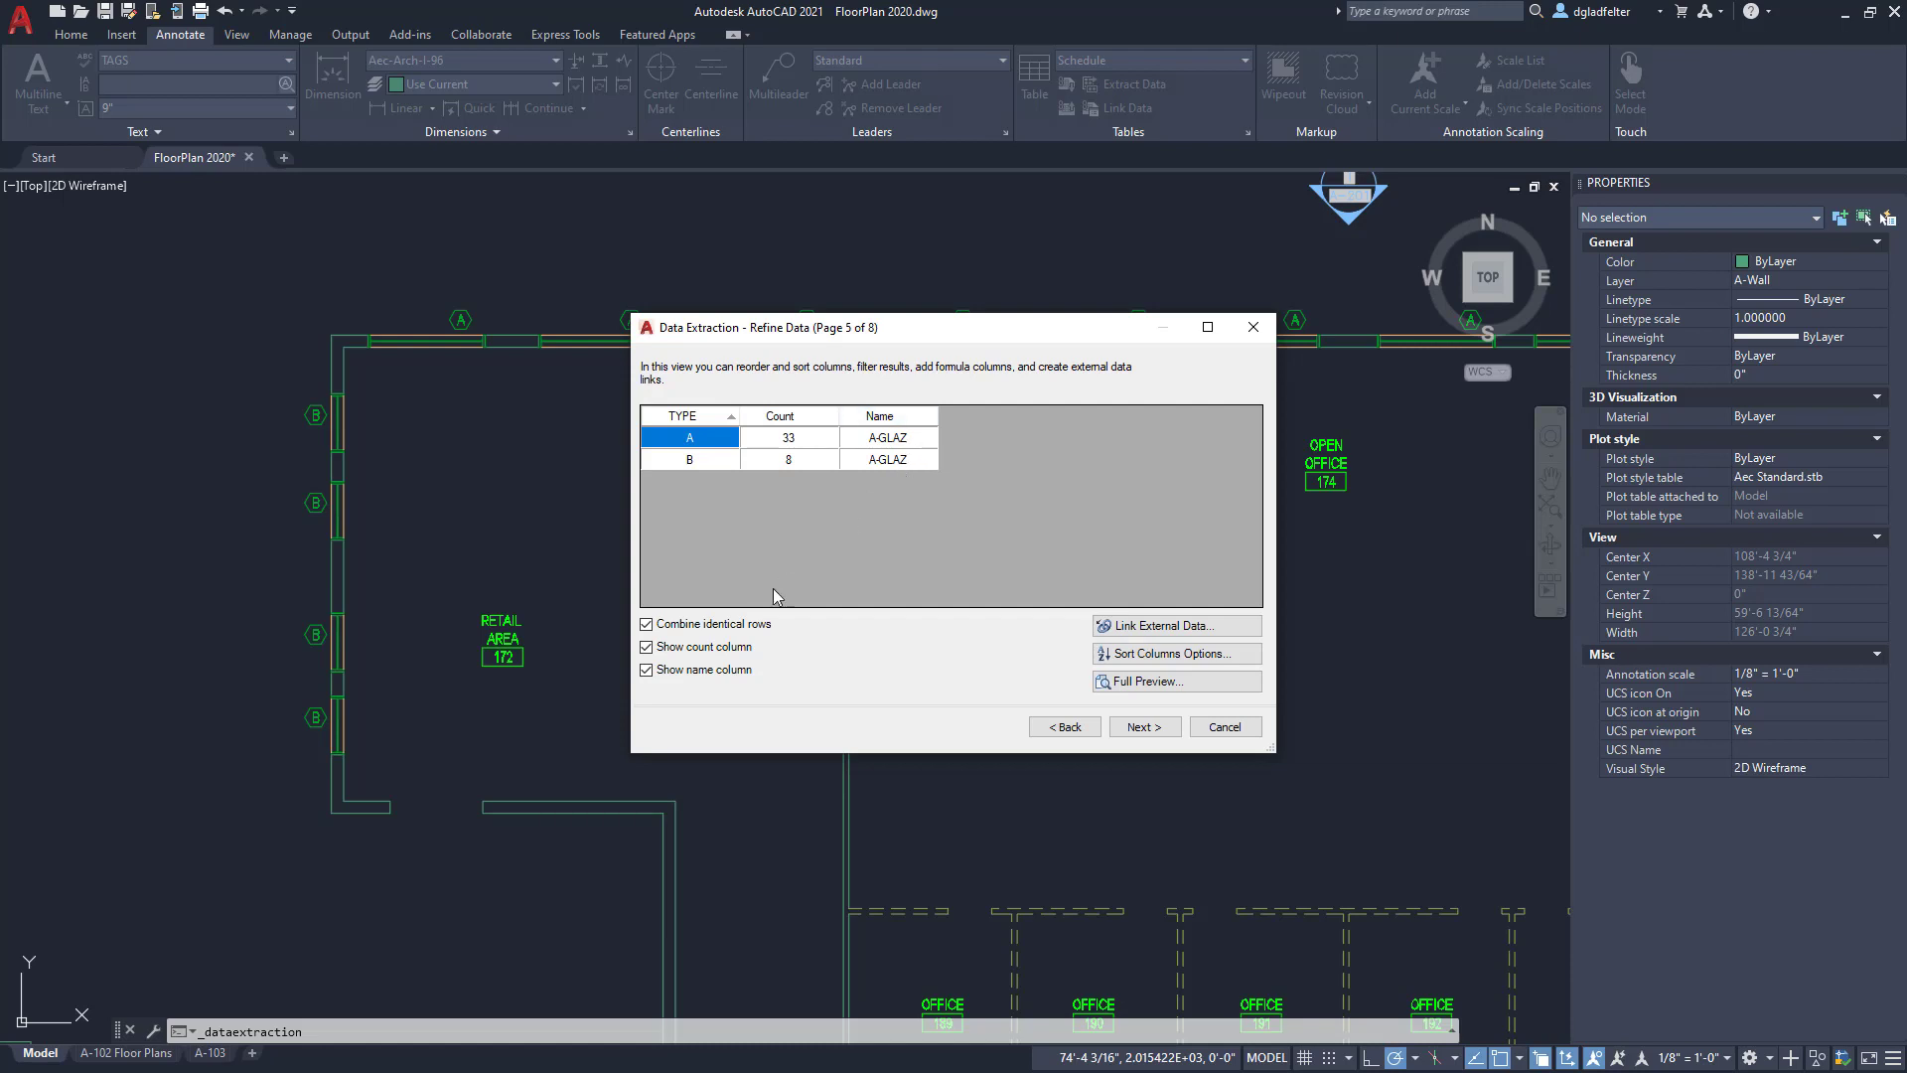
left_click(691, 677)
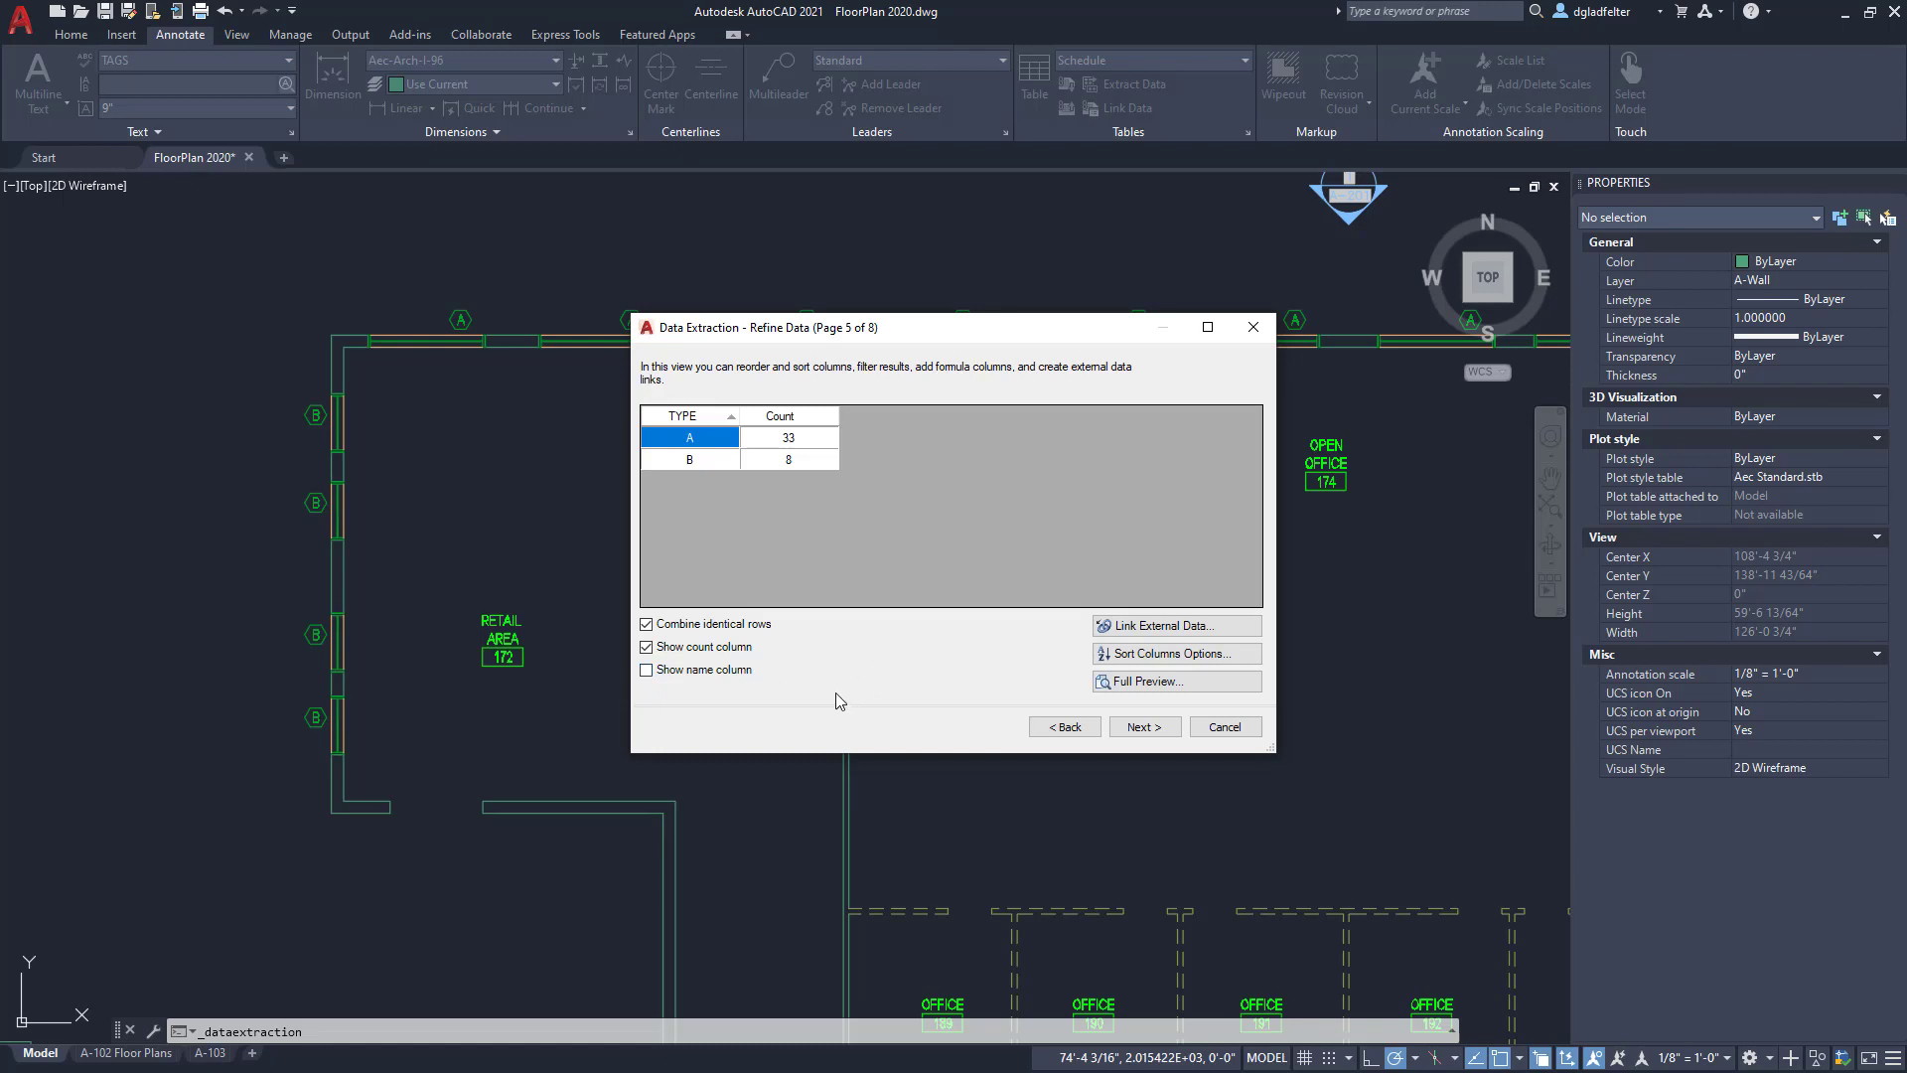
left_click(1148, 726)
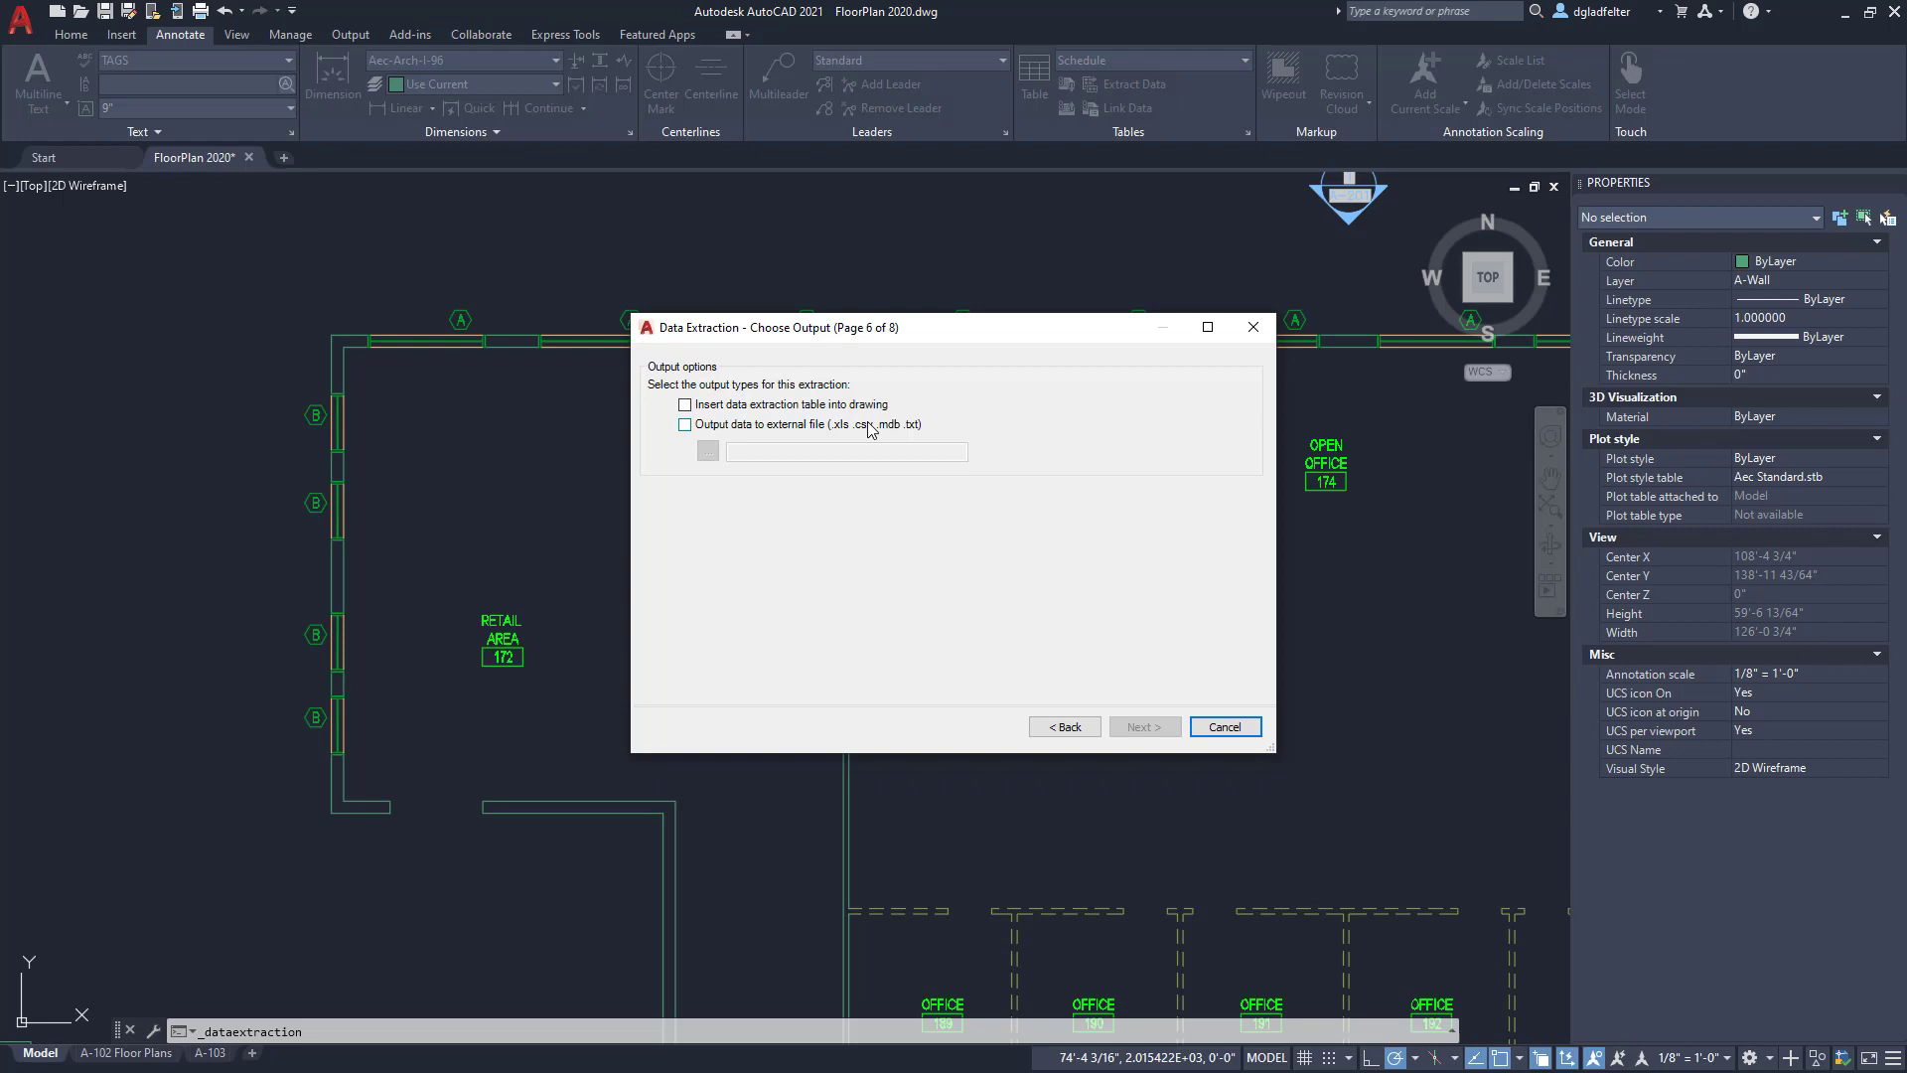
Step: Output the extraction as a table in the drawing, titled "Window Schedule"
left_click(738, 408)
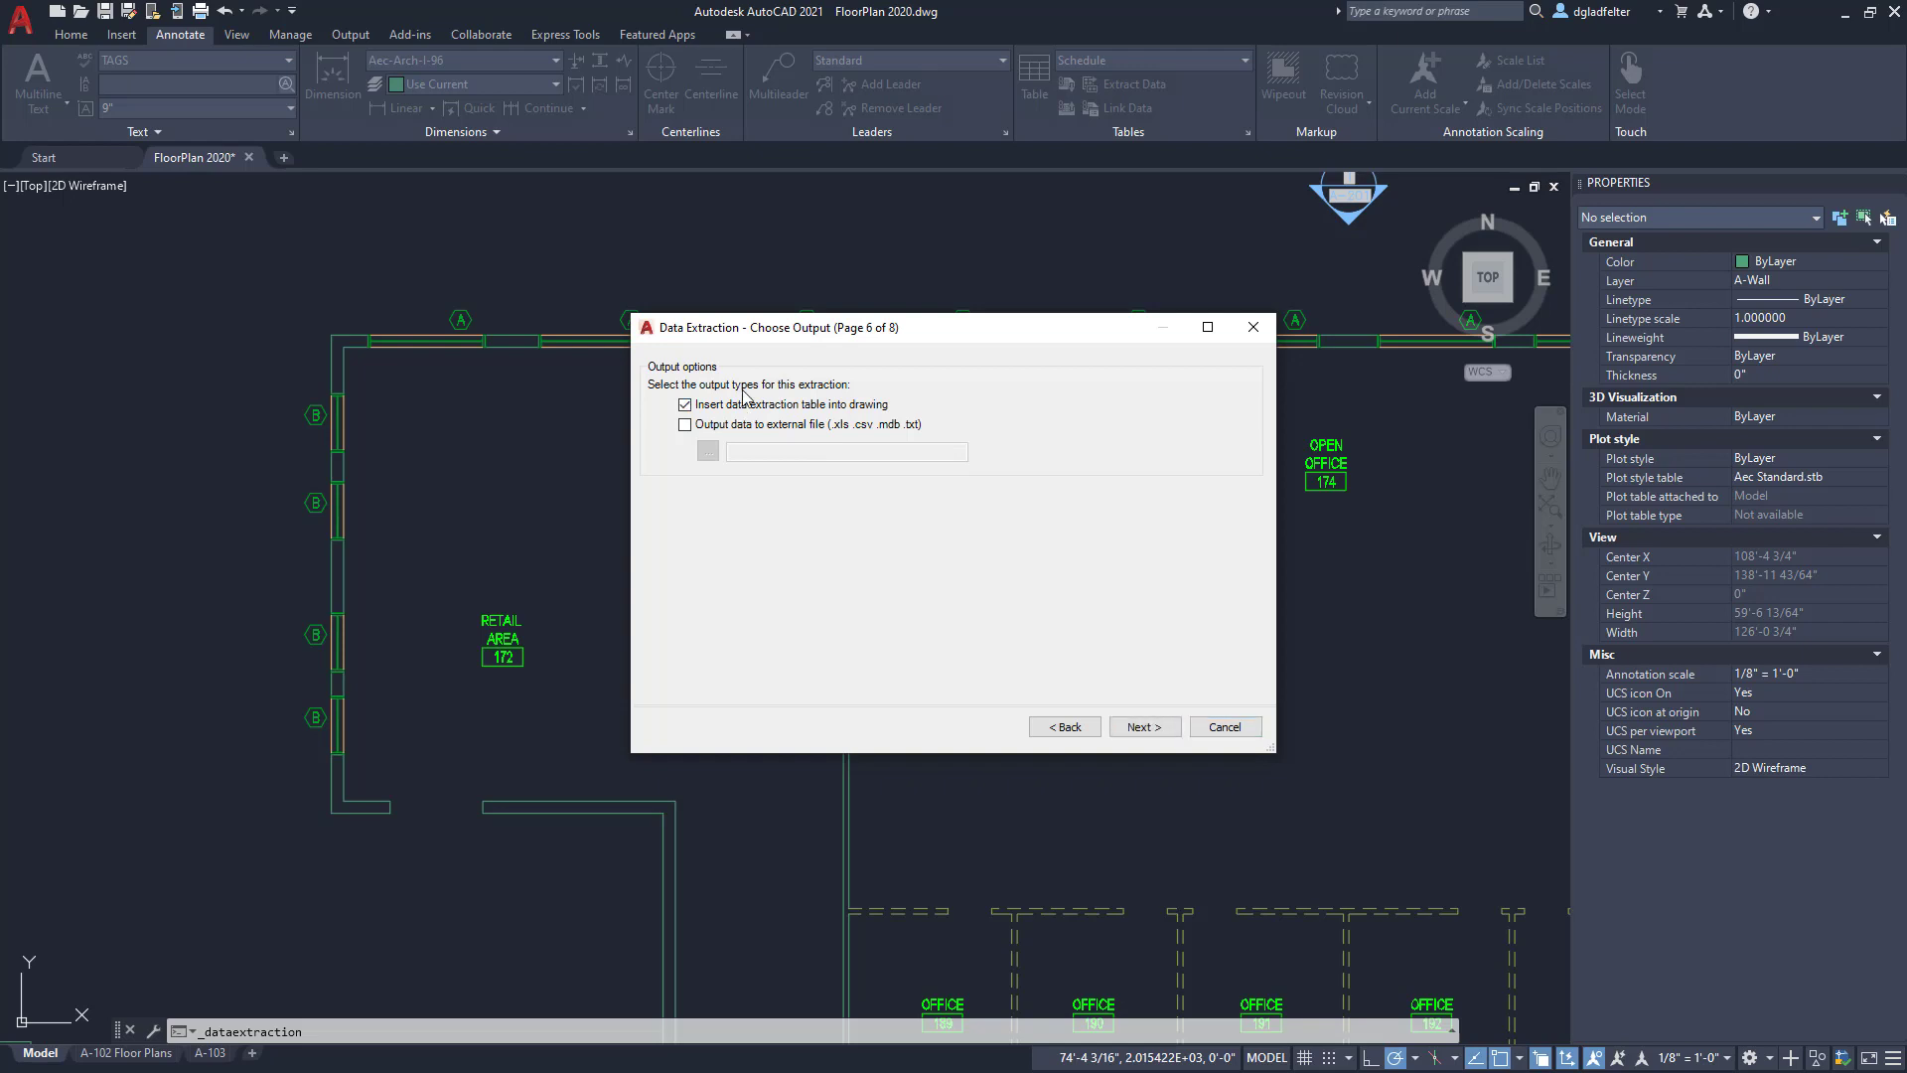
left_click(1150, 730)
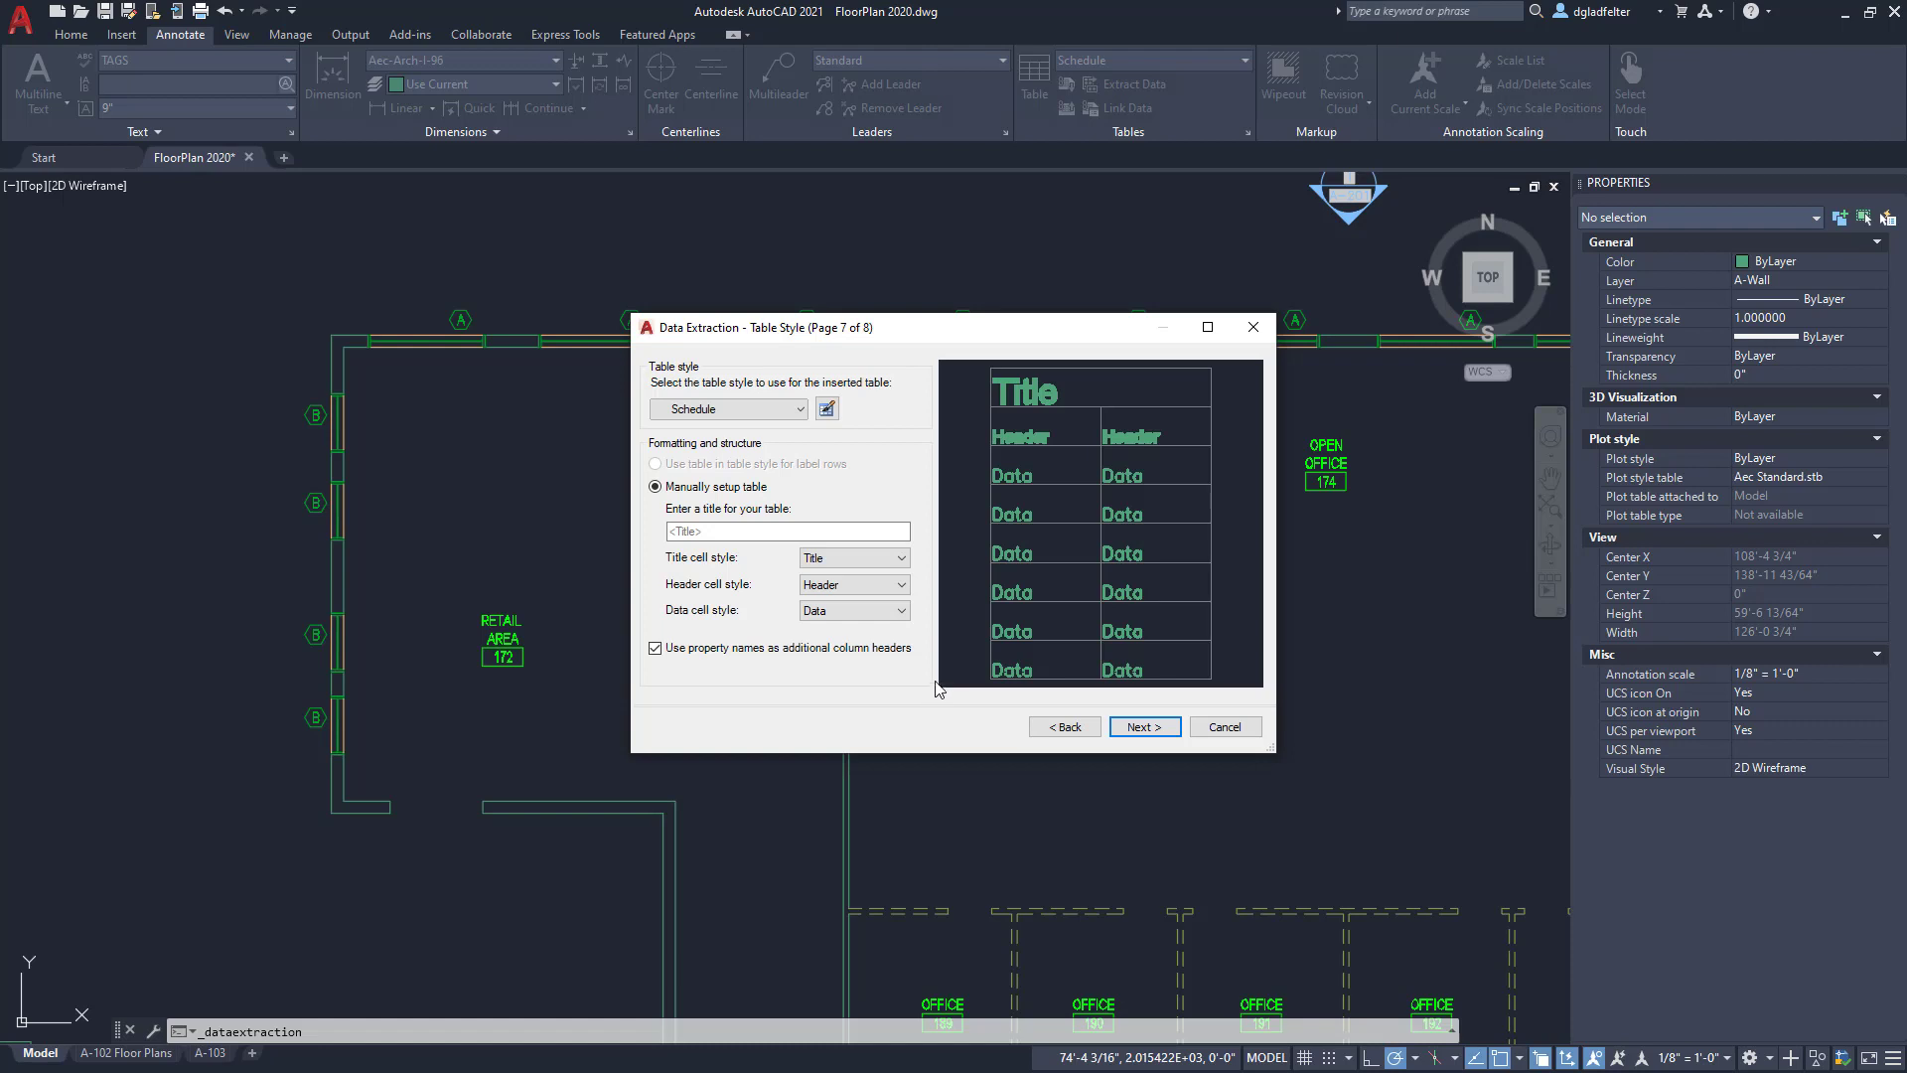
left_click(760, 531)
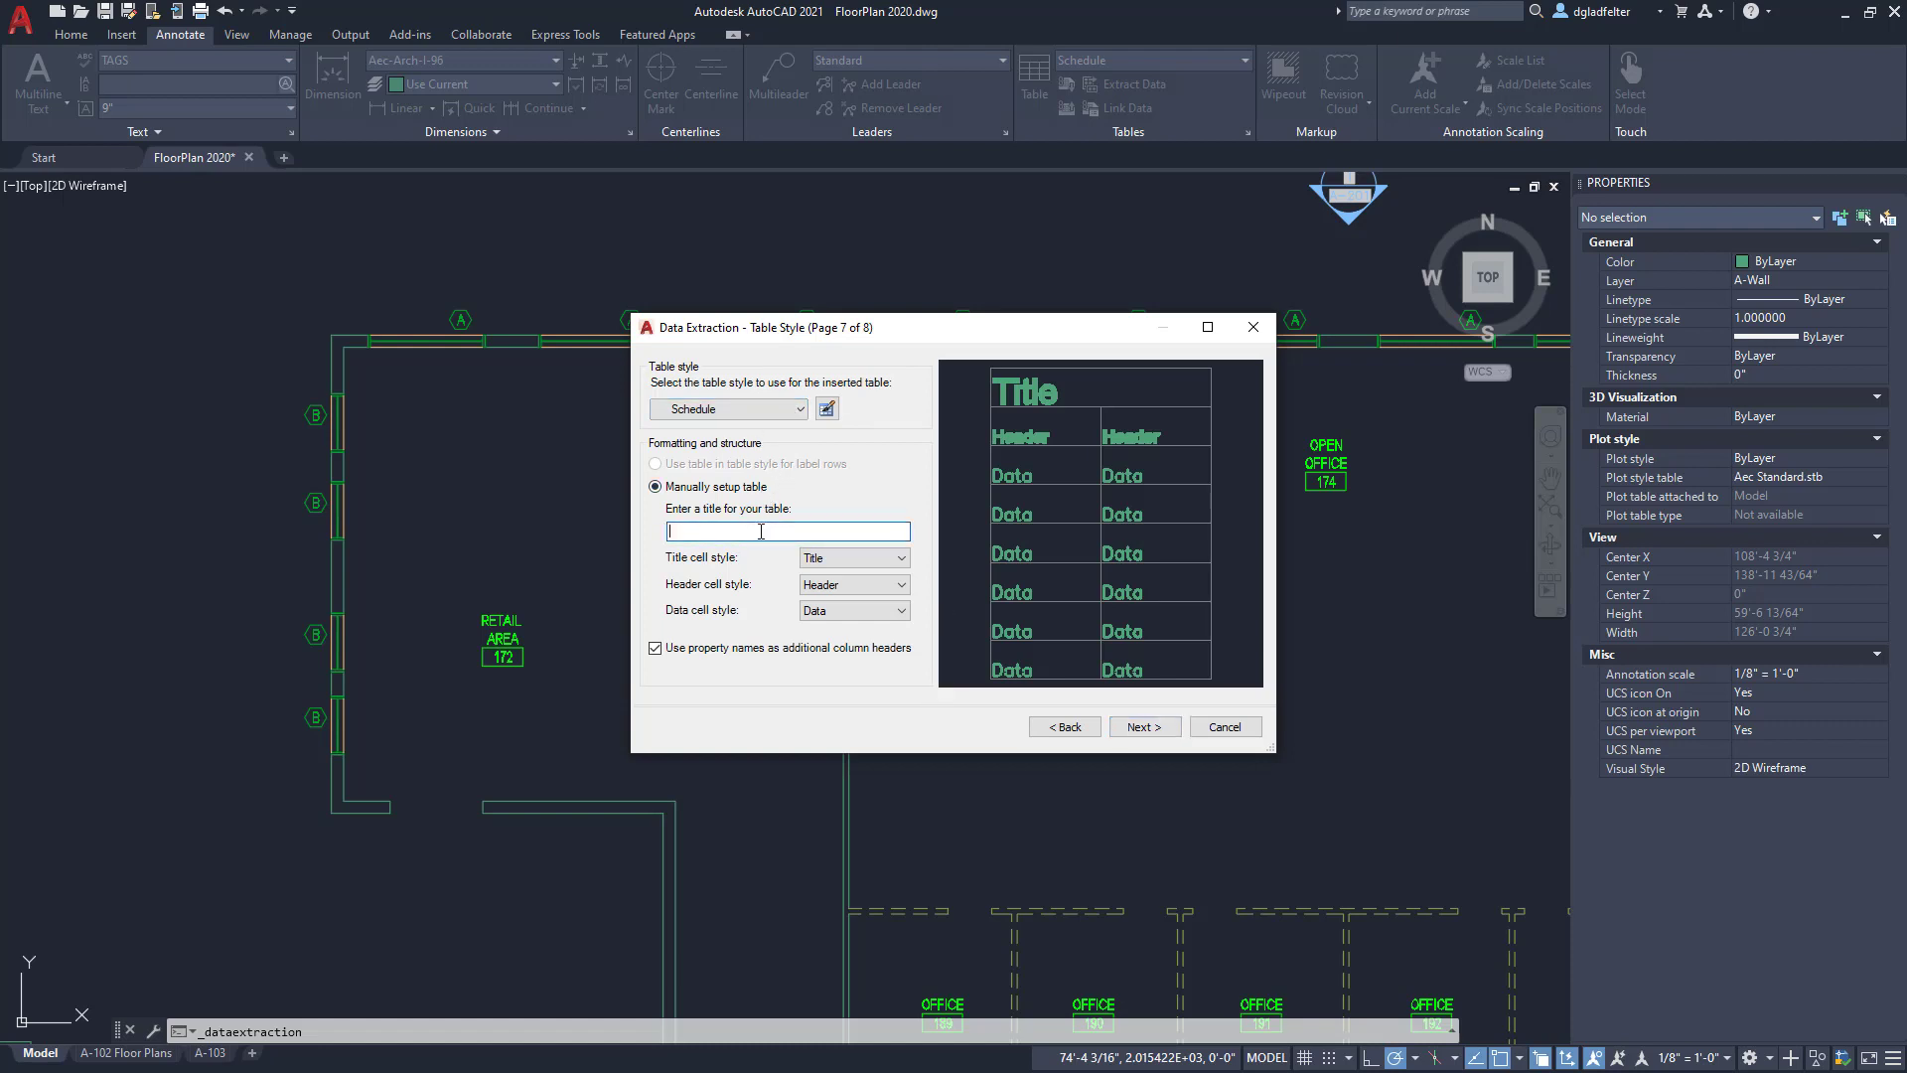
type("Window Schedule")
left_click(1136, 729)
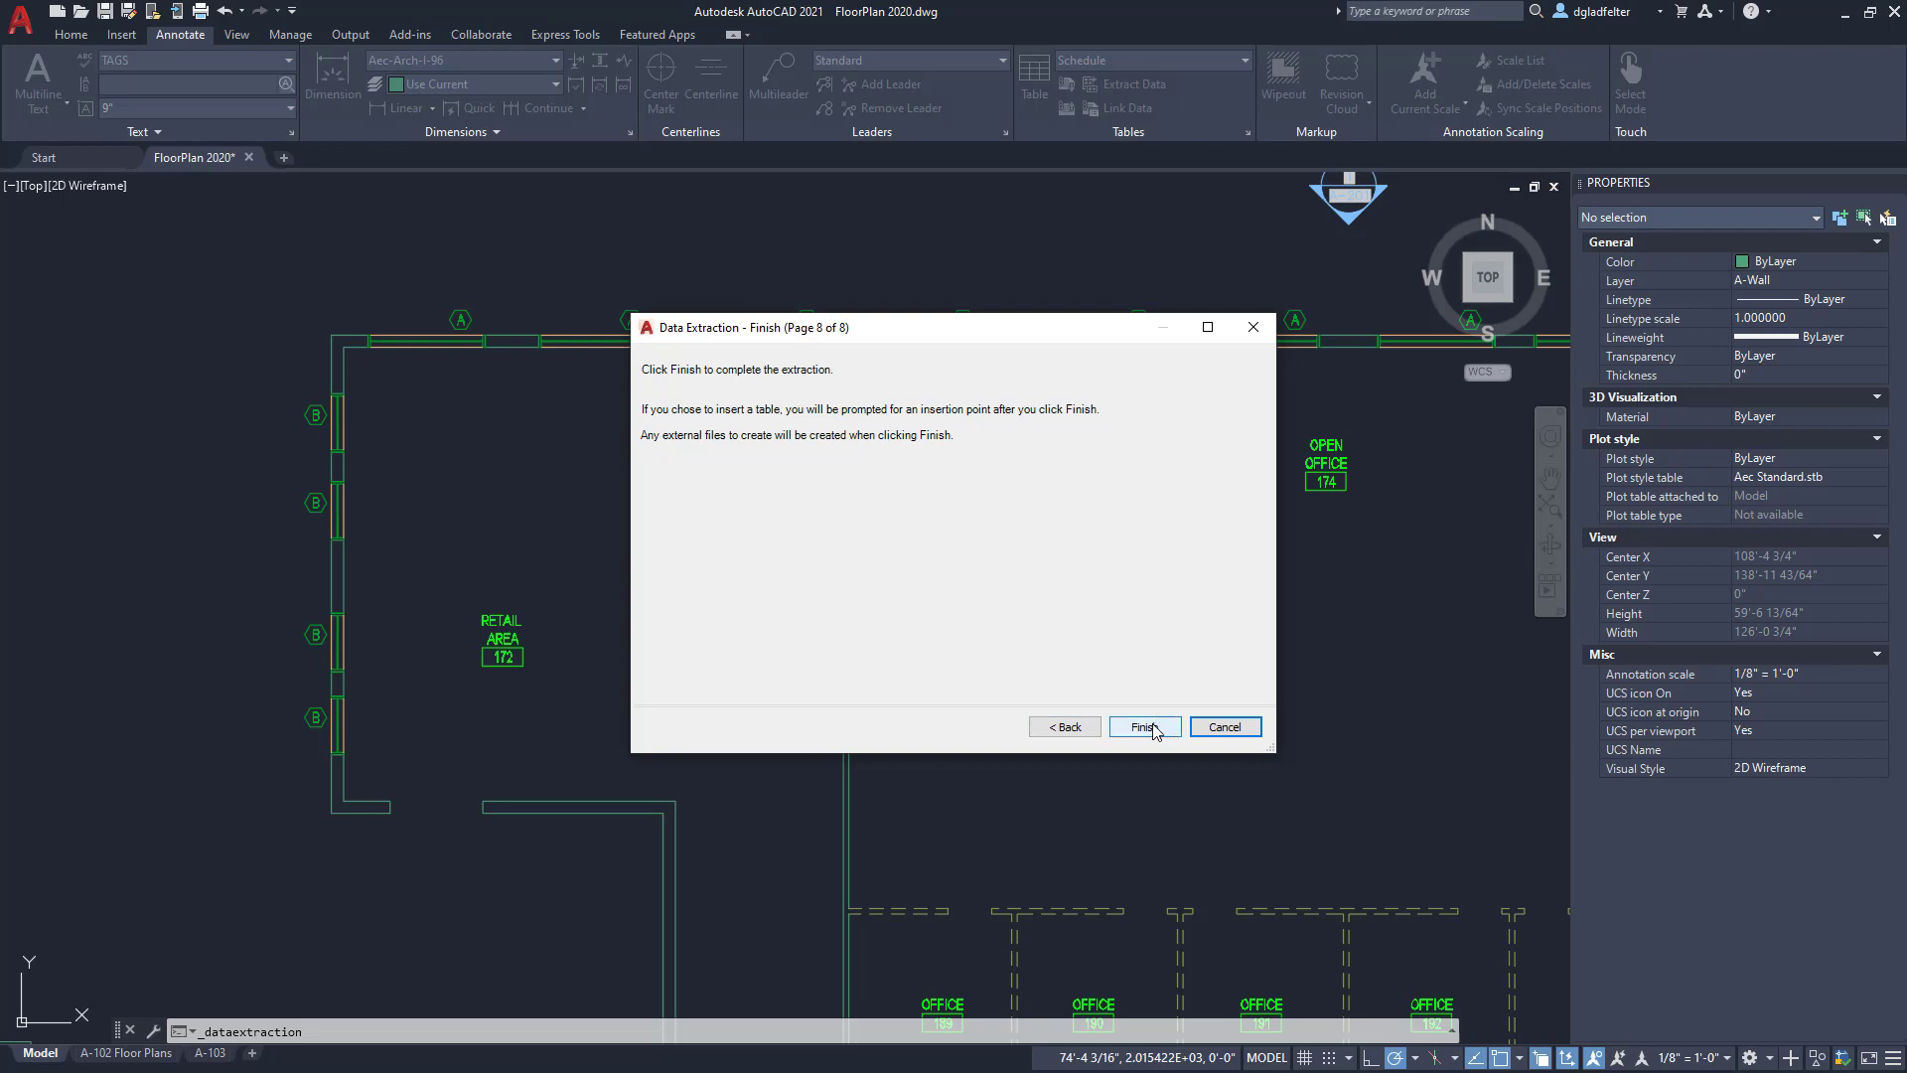
Step: Finish the extraction and place the schedule table in the empty area northwest of the floor plan
left_click(1142, 727)
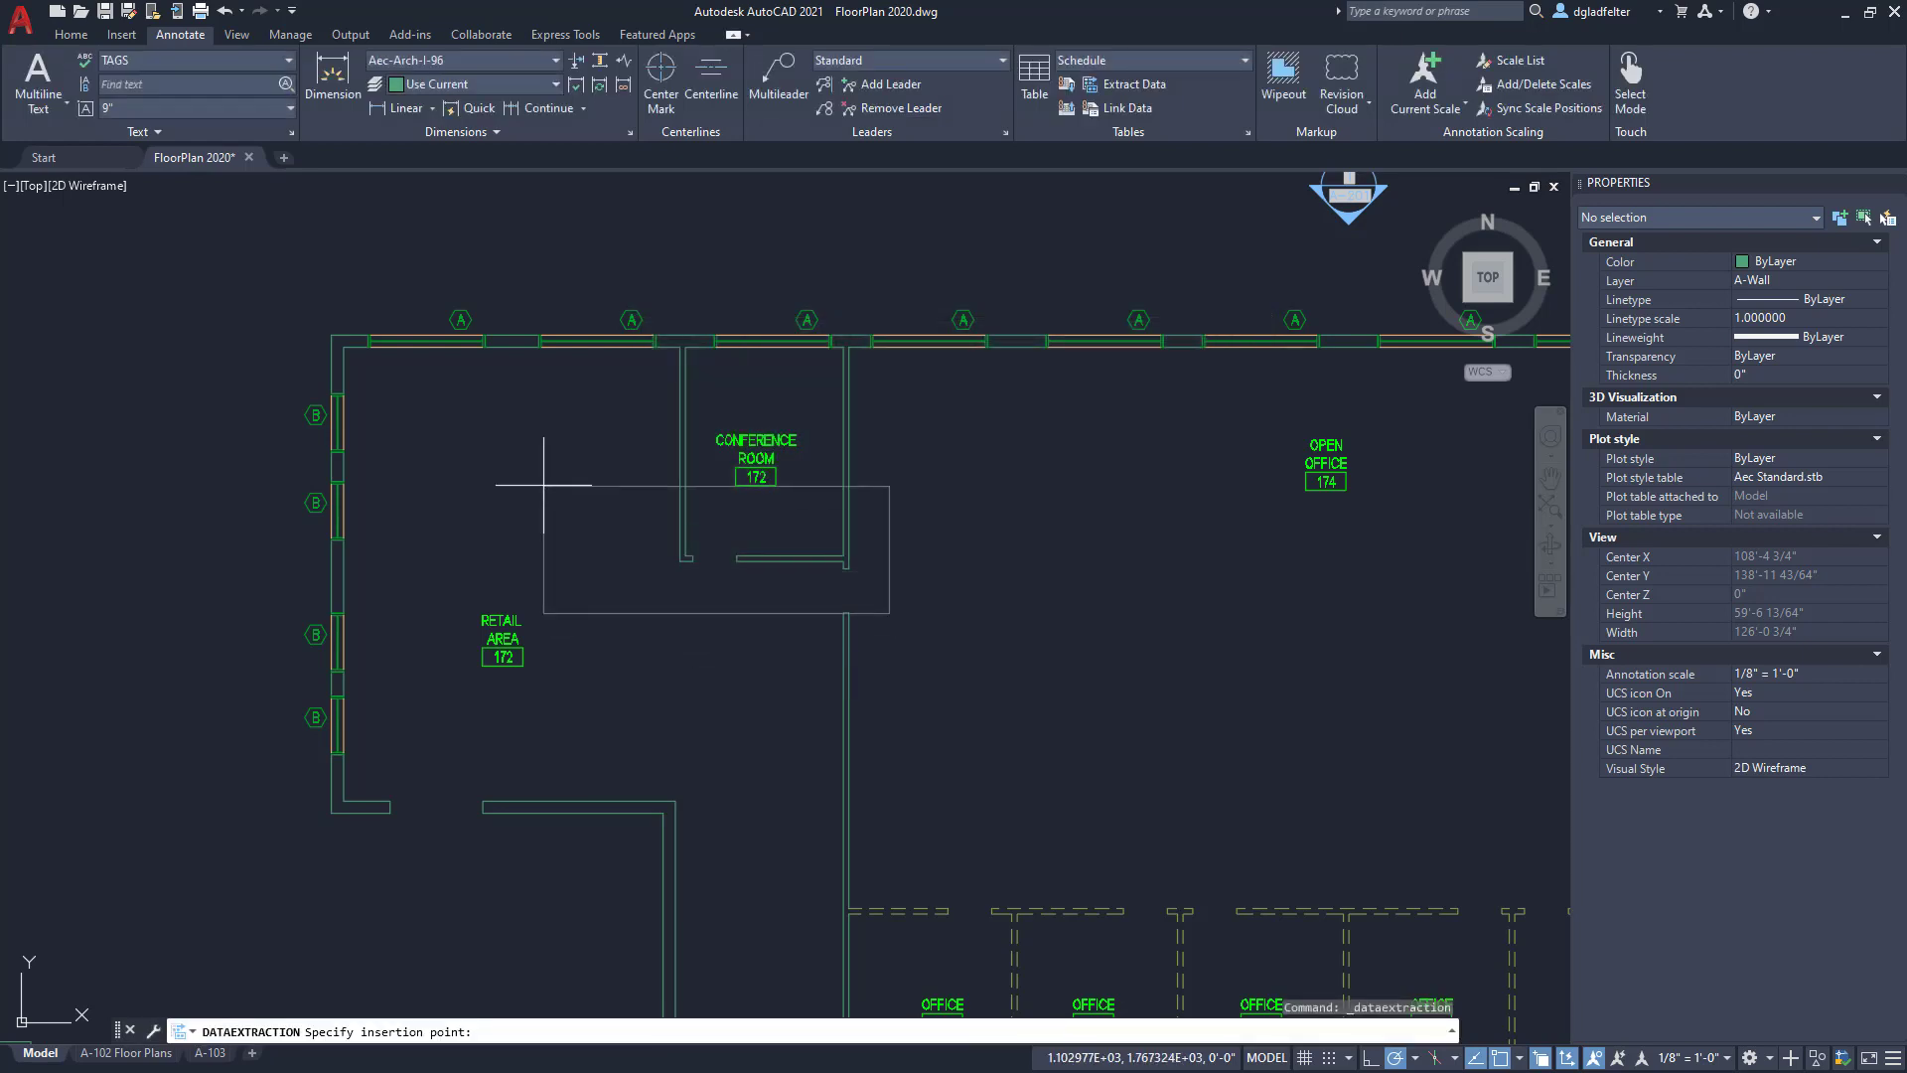
mouse_move(548, 489)
middle_mouse_down()
mouse_move(935, 629)
mouse_move(1104, 733)
middle_mouse_up()
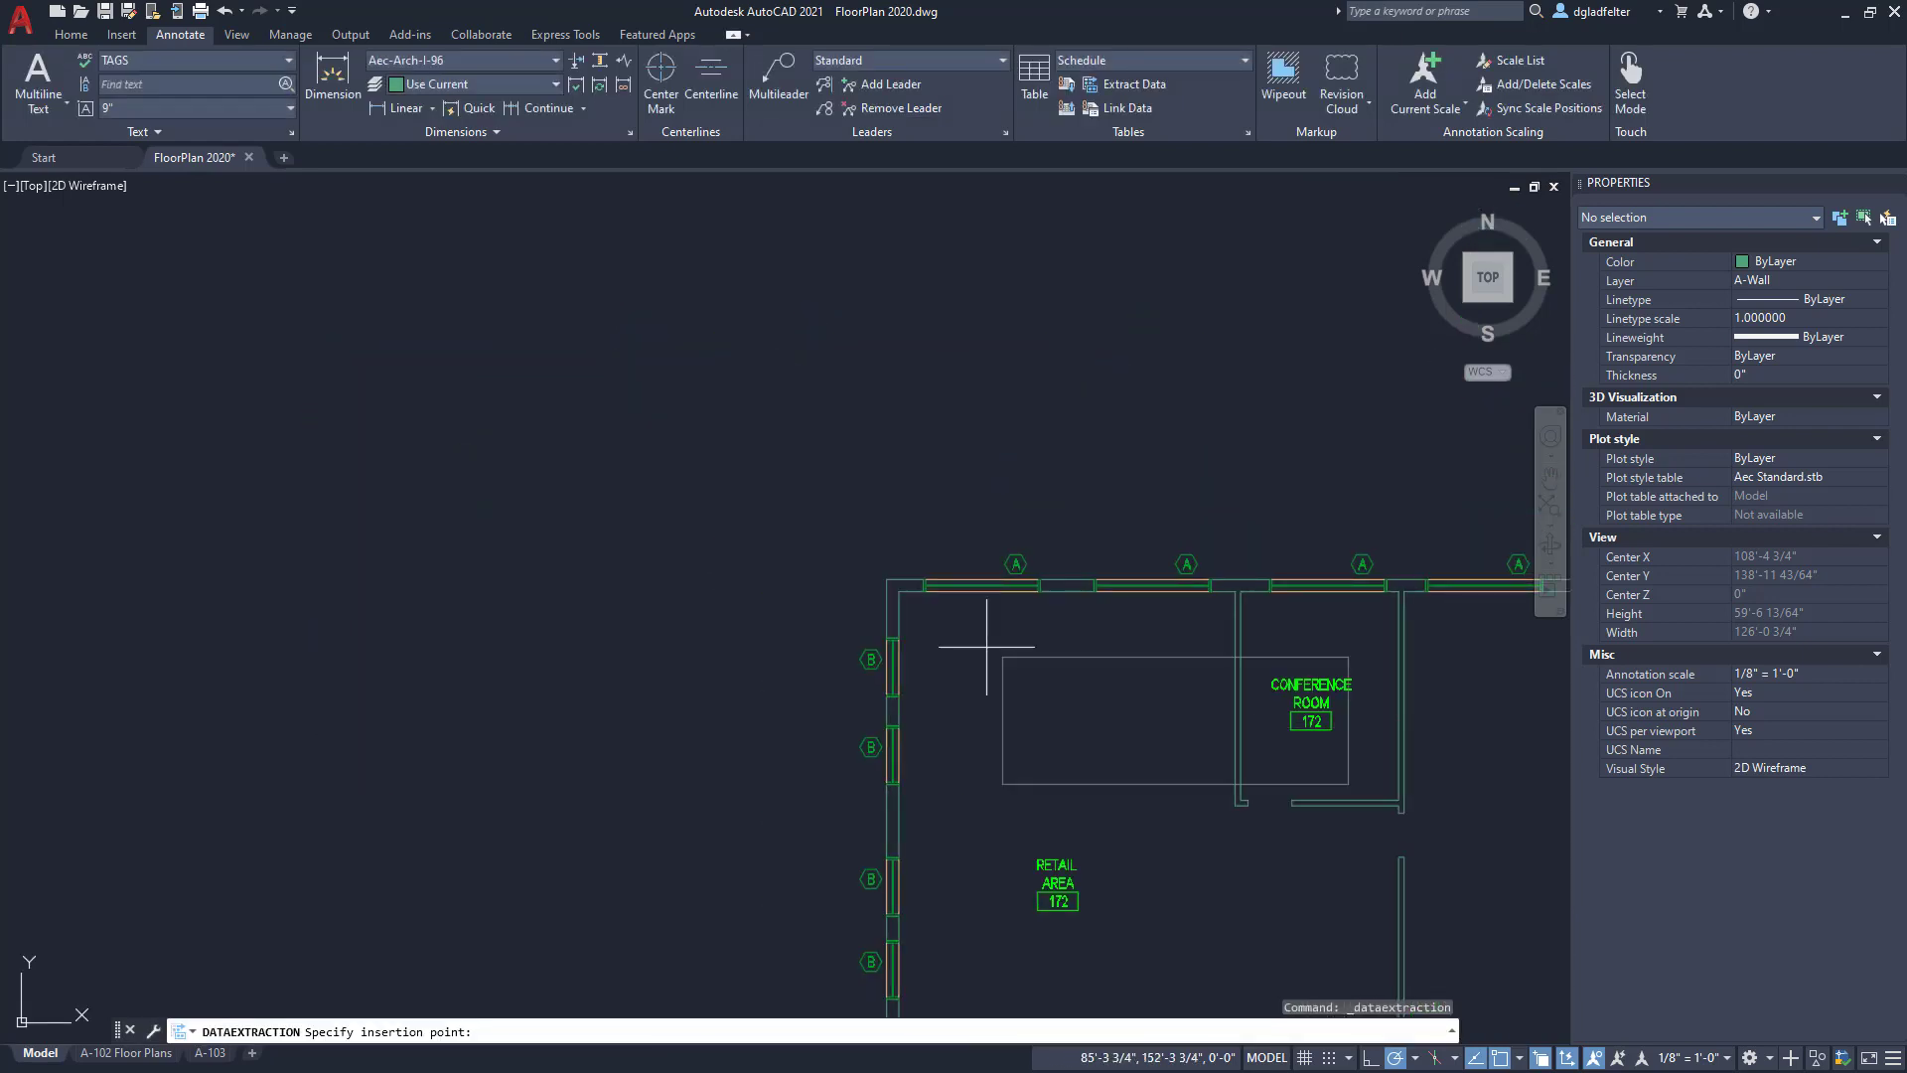
left_click(272, 280)
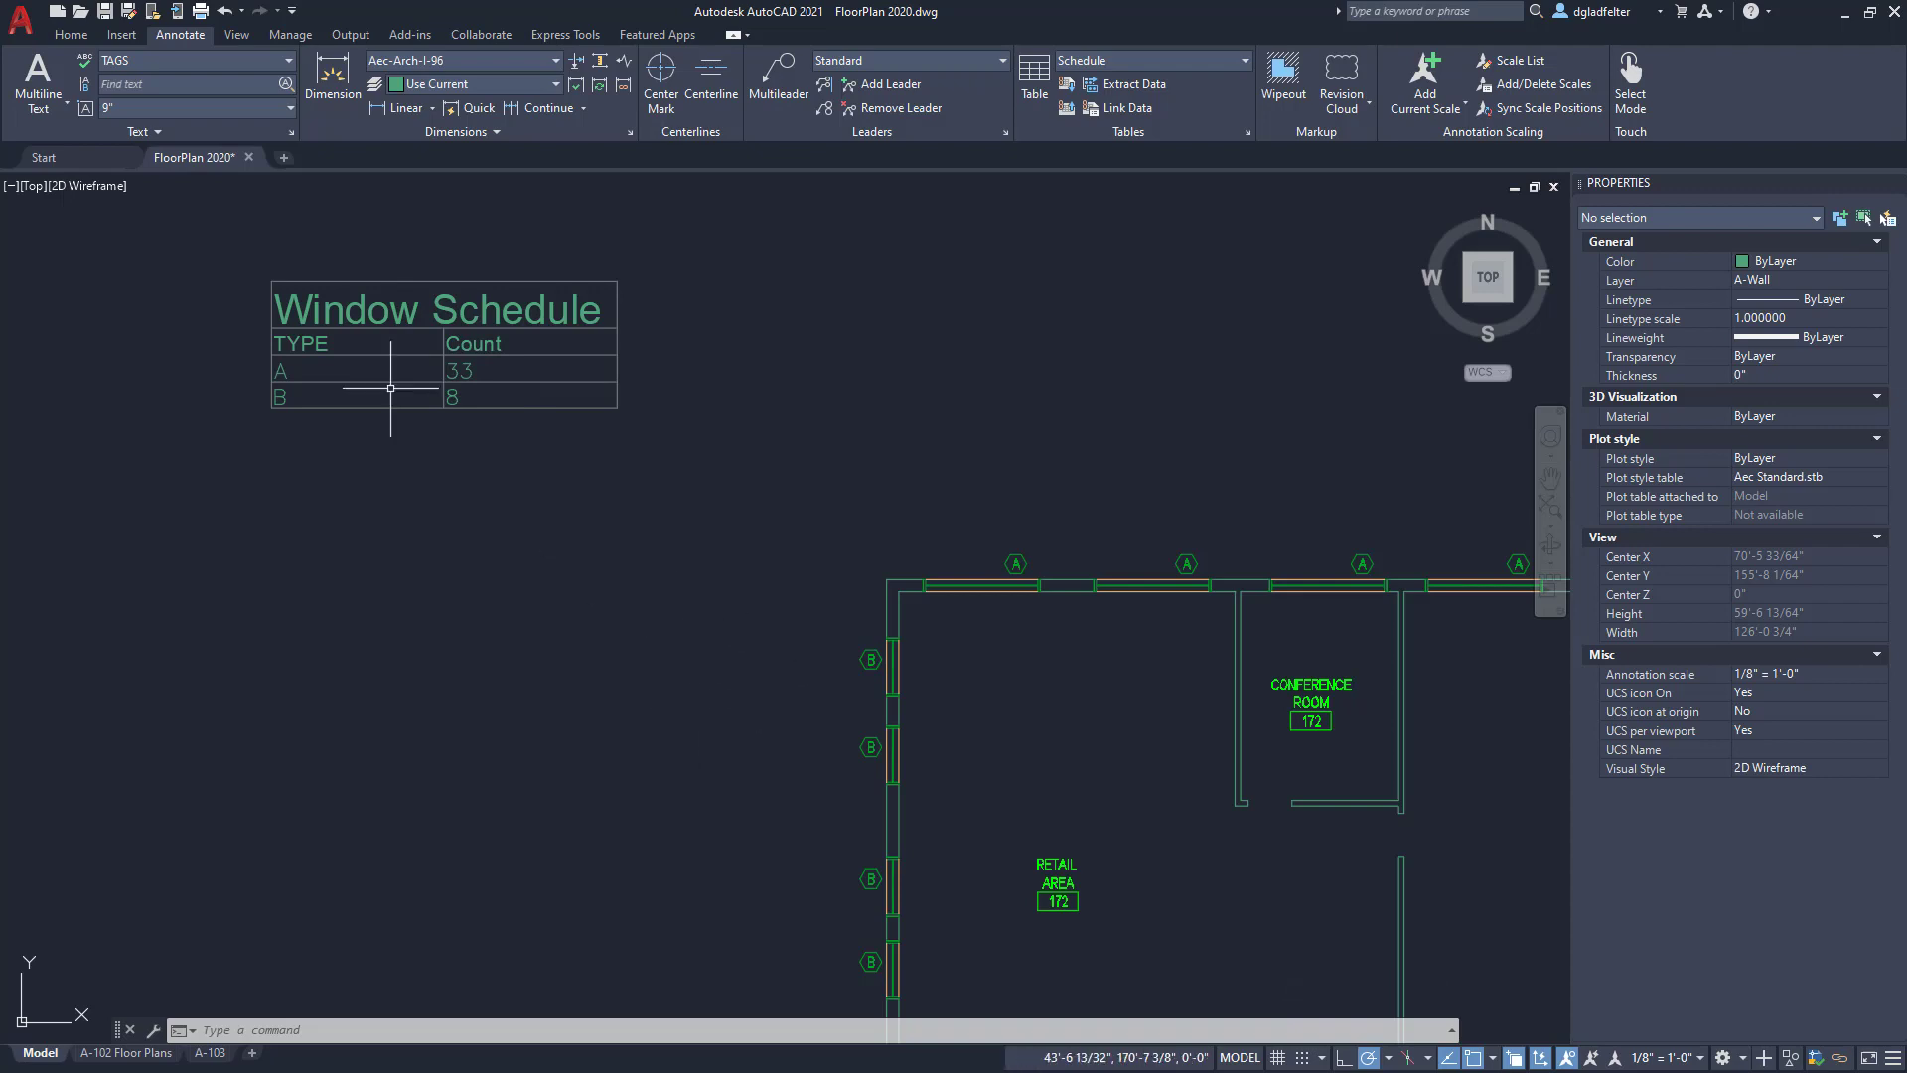
Step: Copy the two northernmost type B windows on the west wall twice into the empty space west of the building
left_click(70, 34)
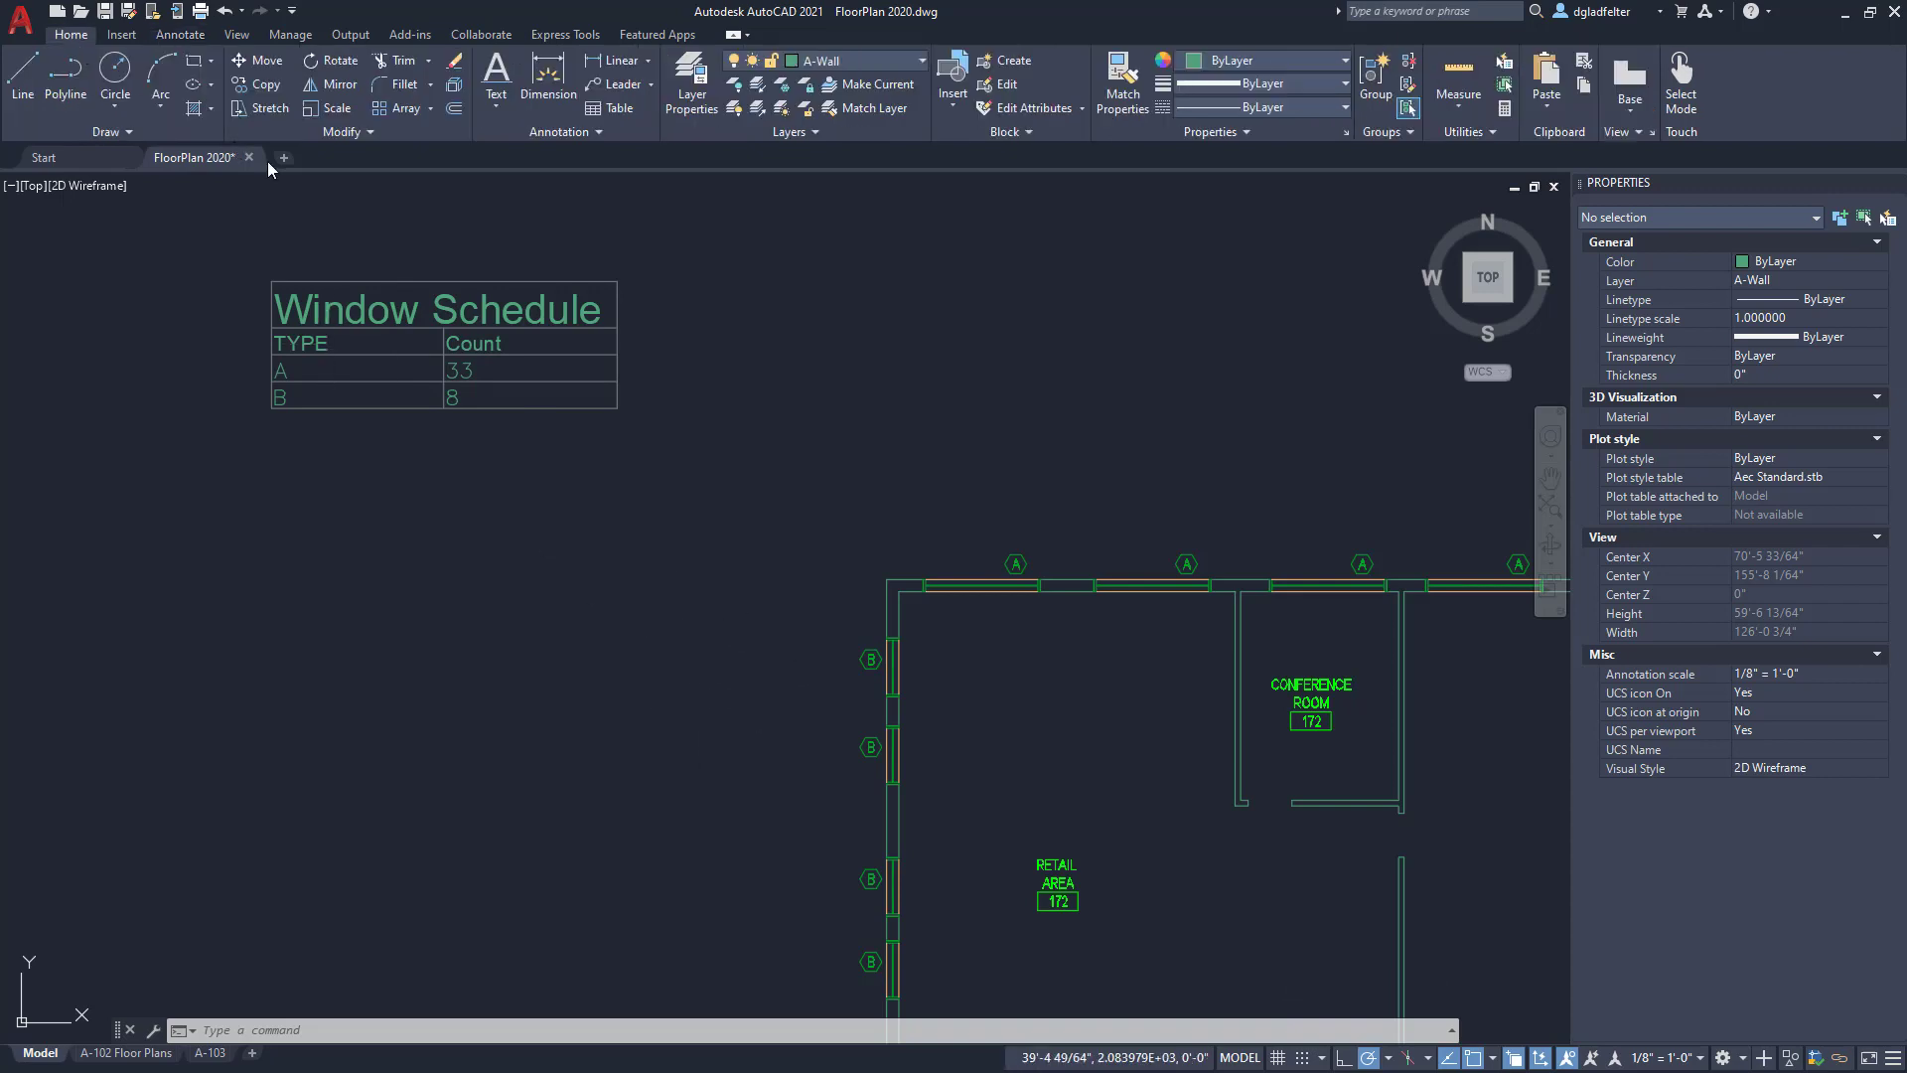
left_click(862, 652)
left_click(860, 755)
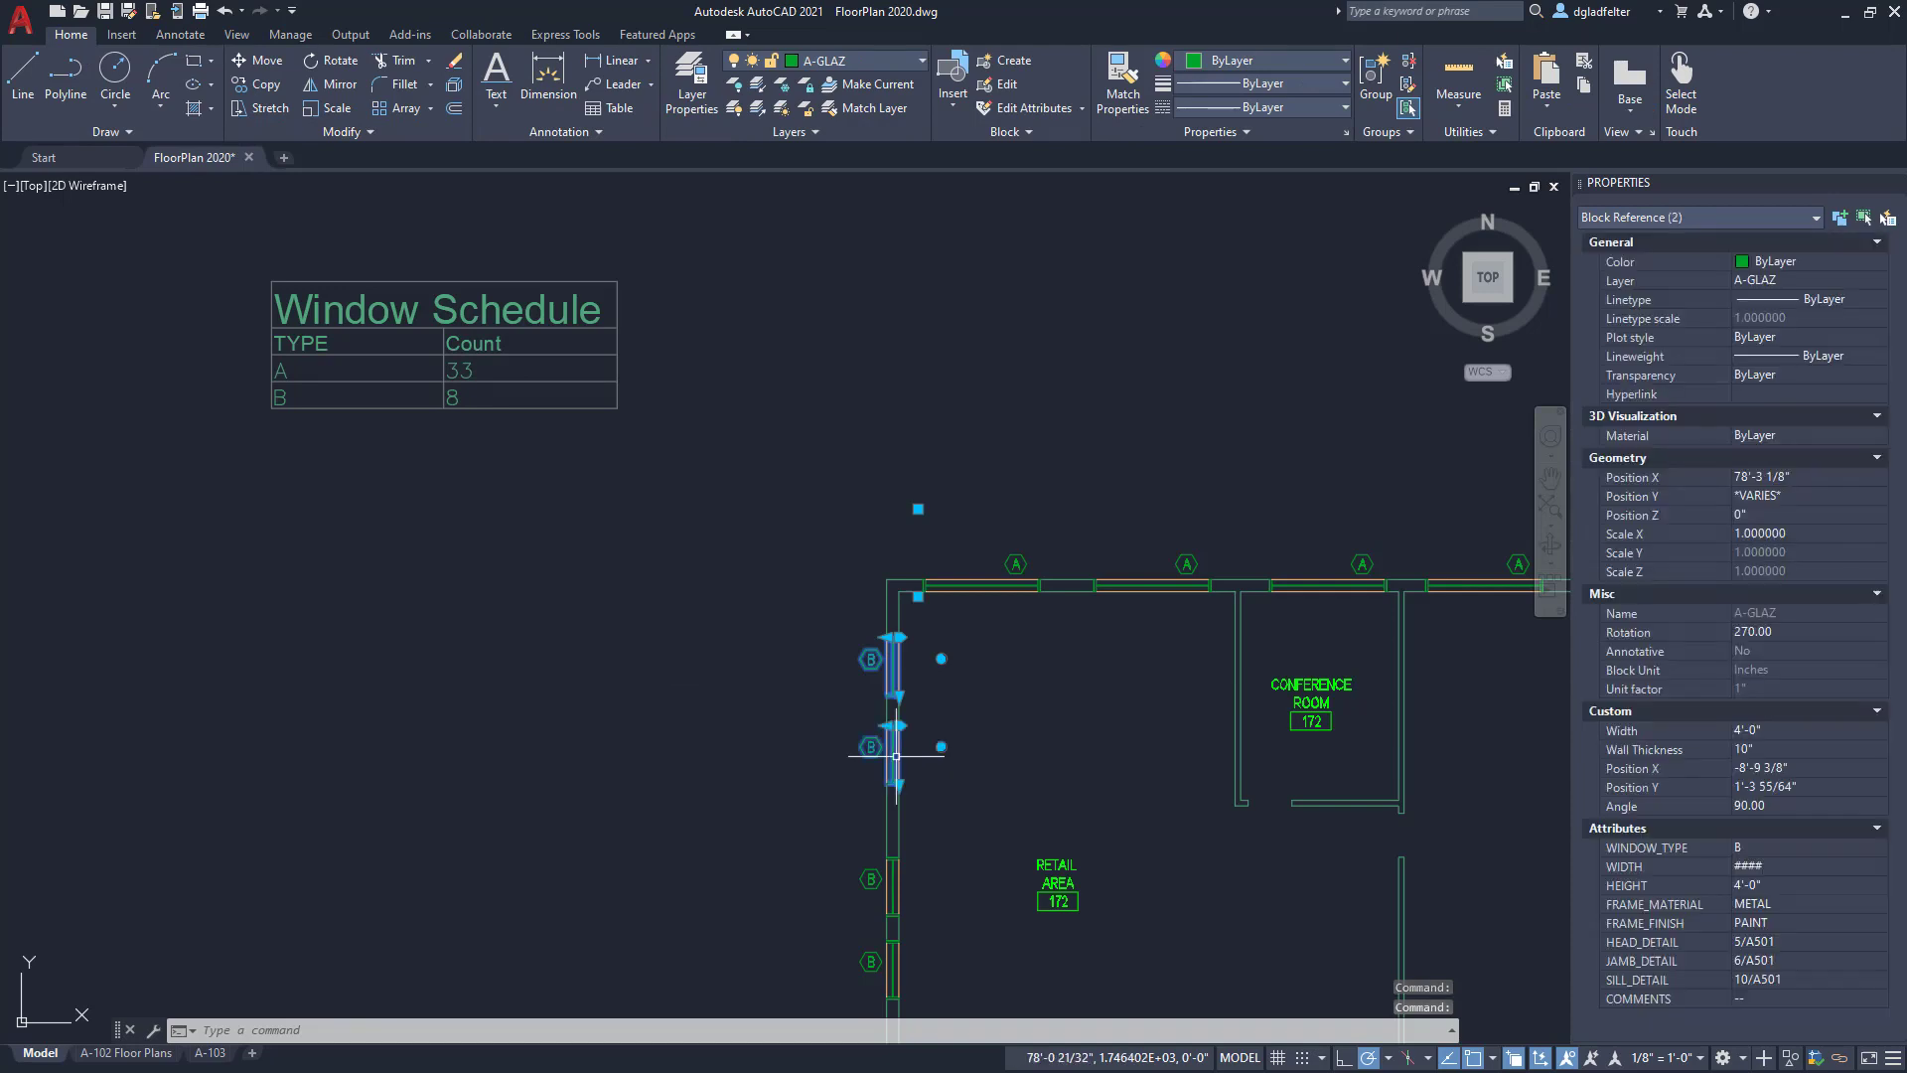
left_click(259, 85)
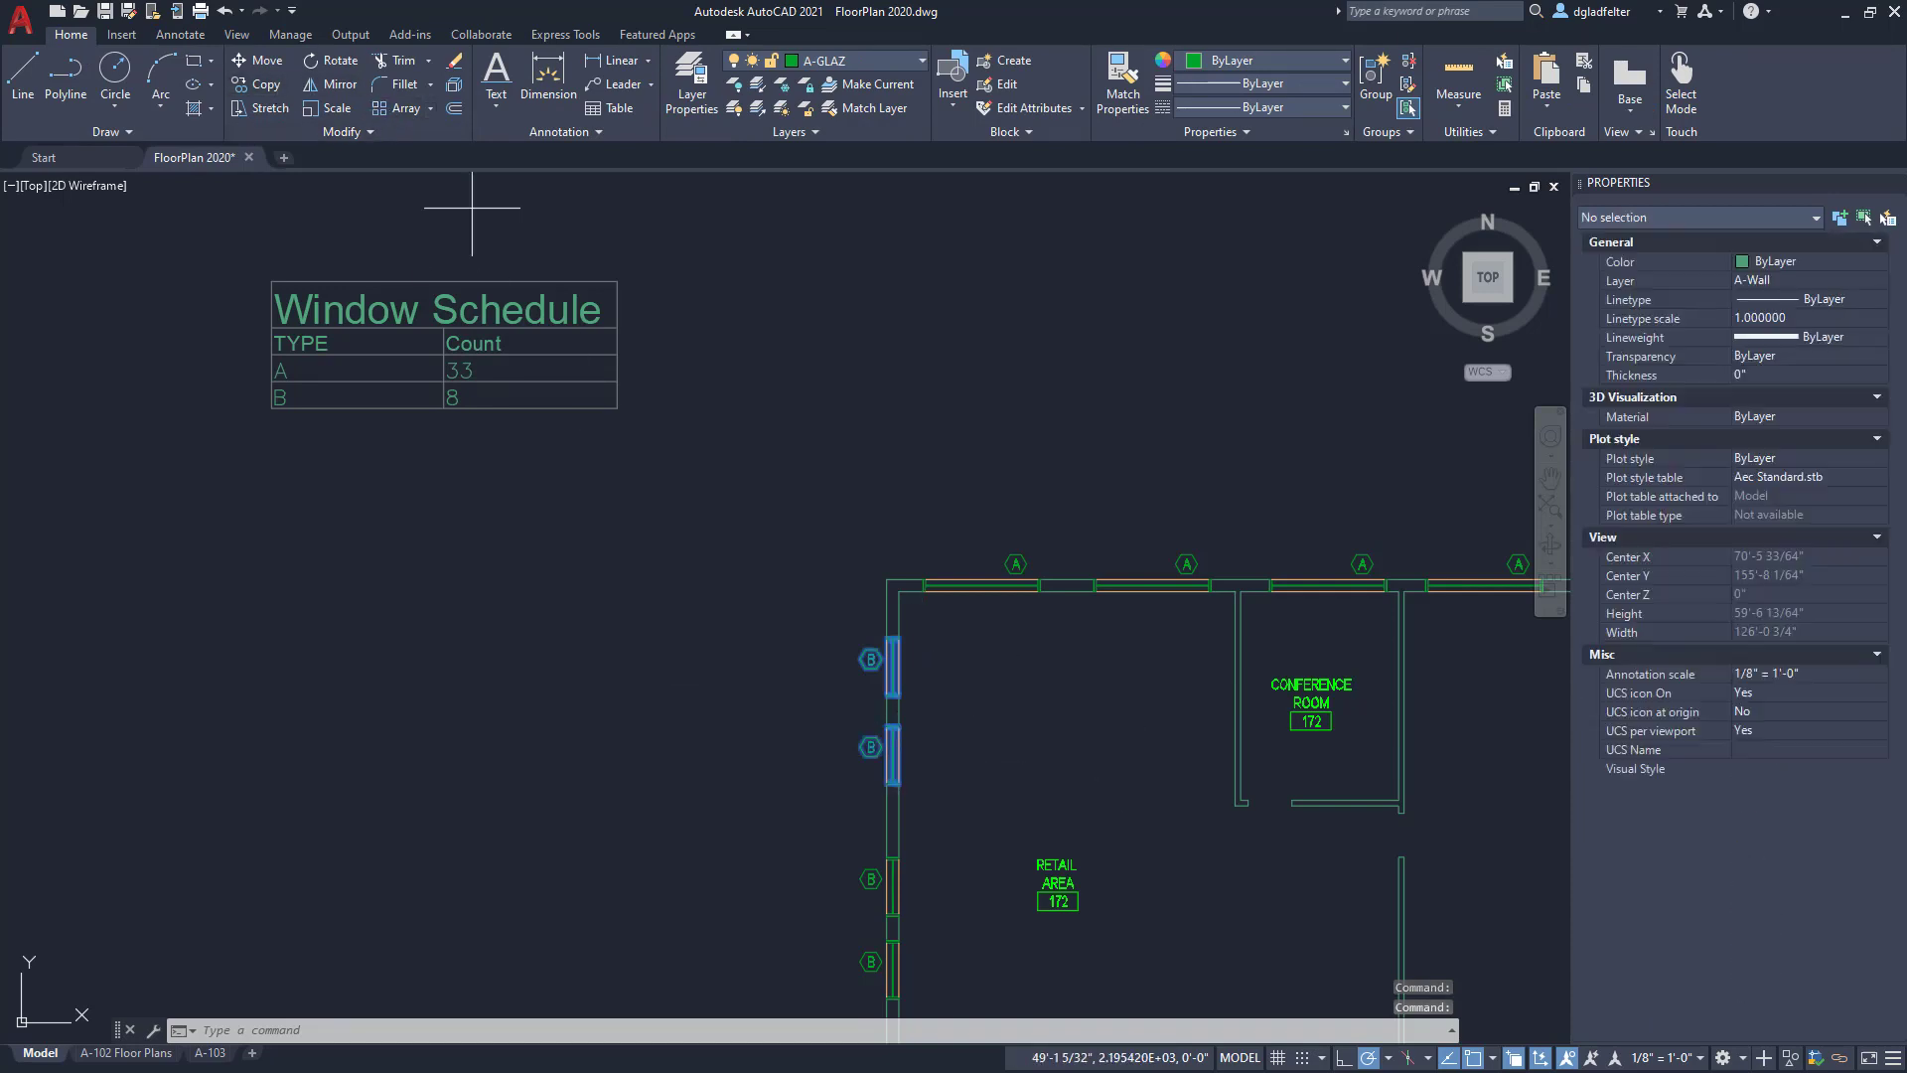
left_click(985, 723)
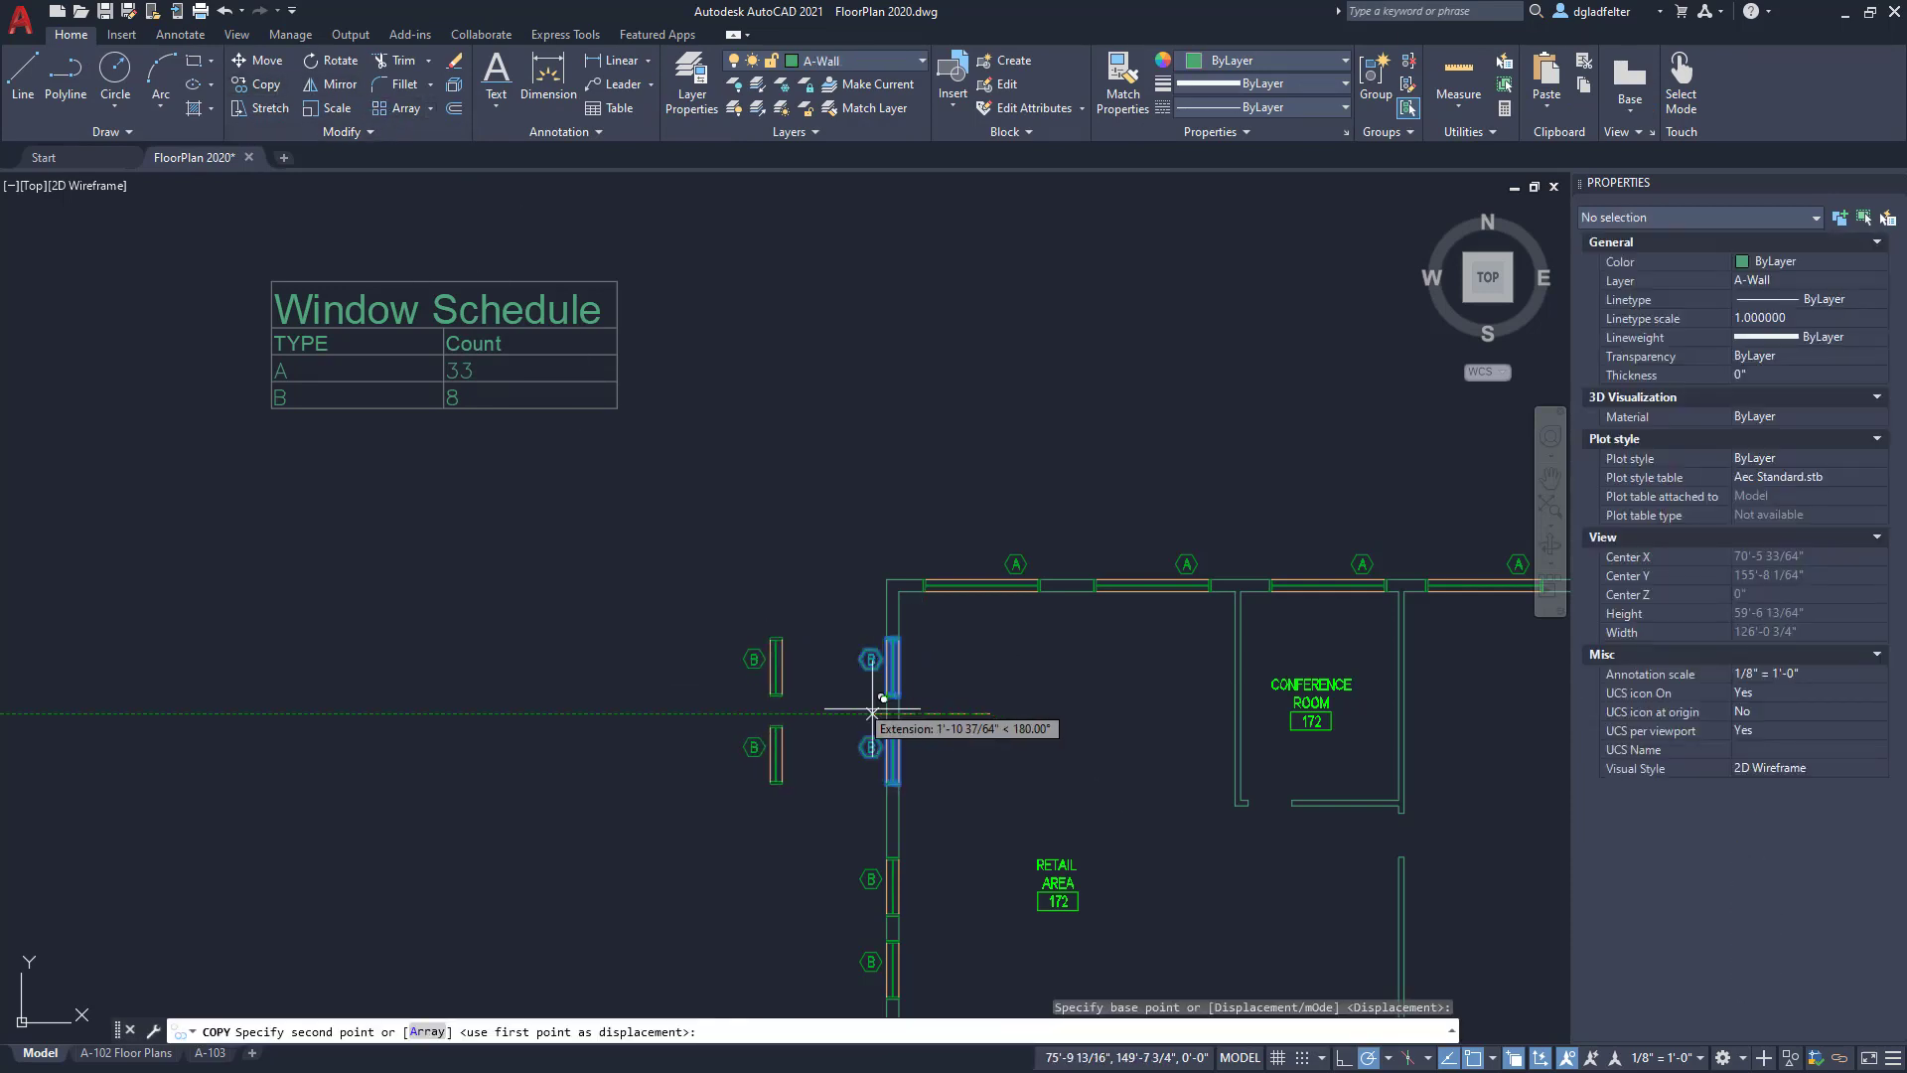
left_click(876, 713)
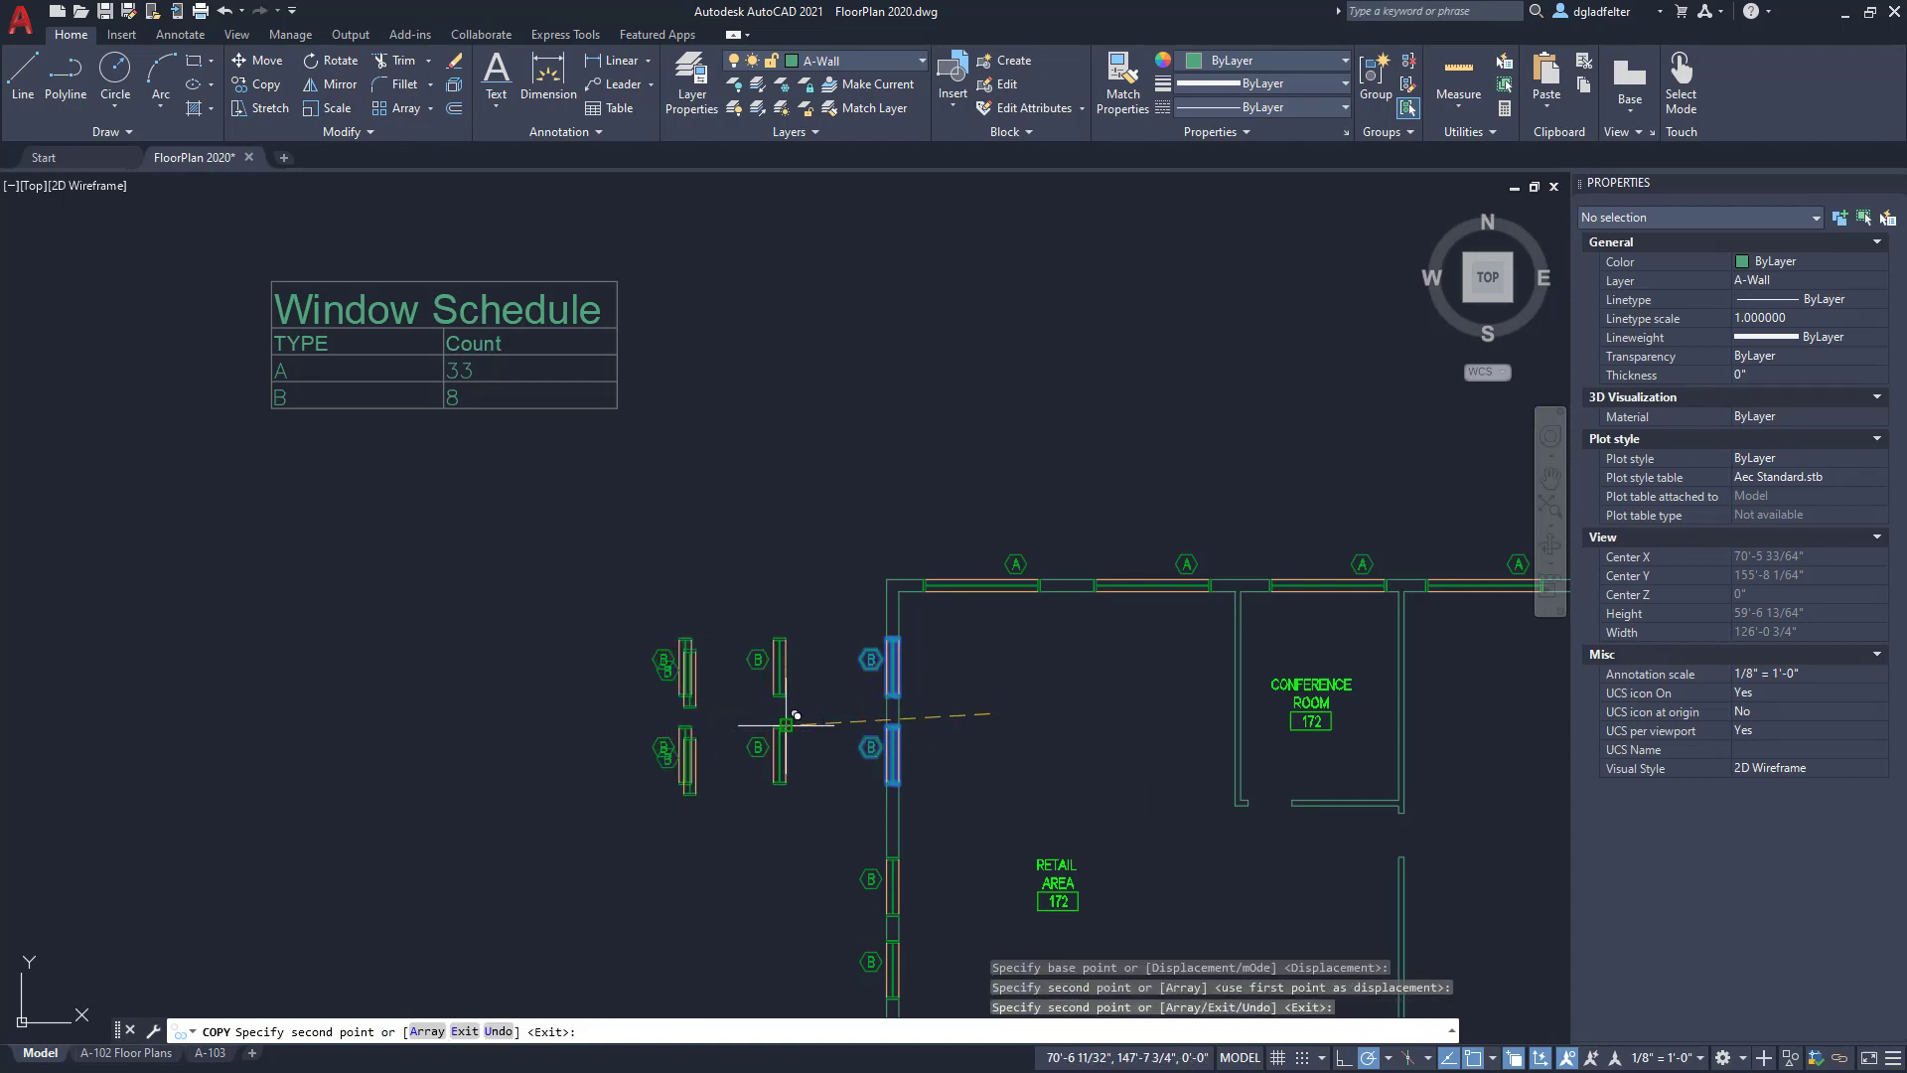
key("Escape")
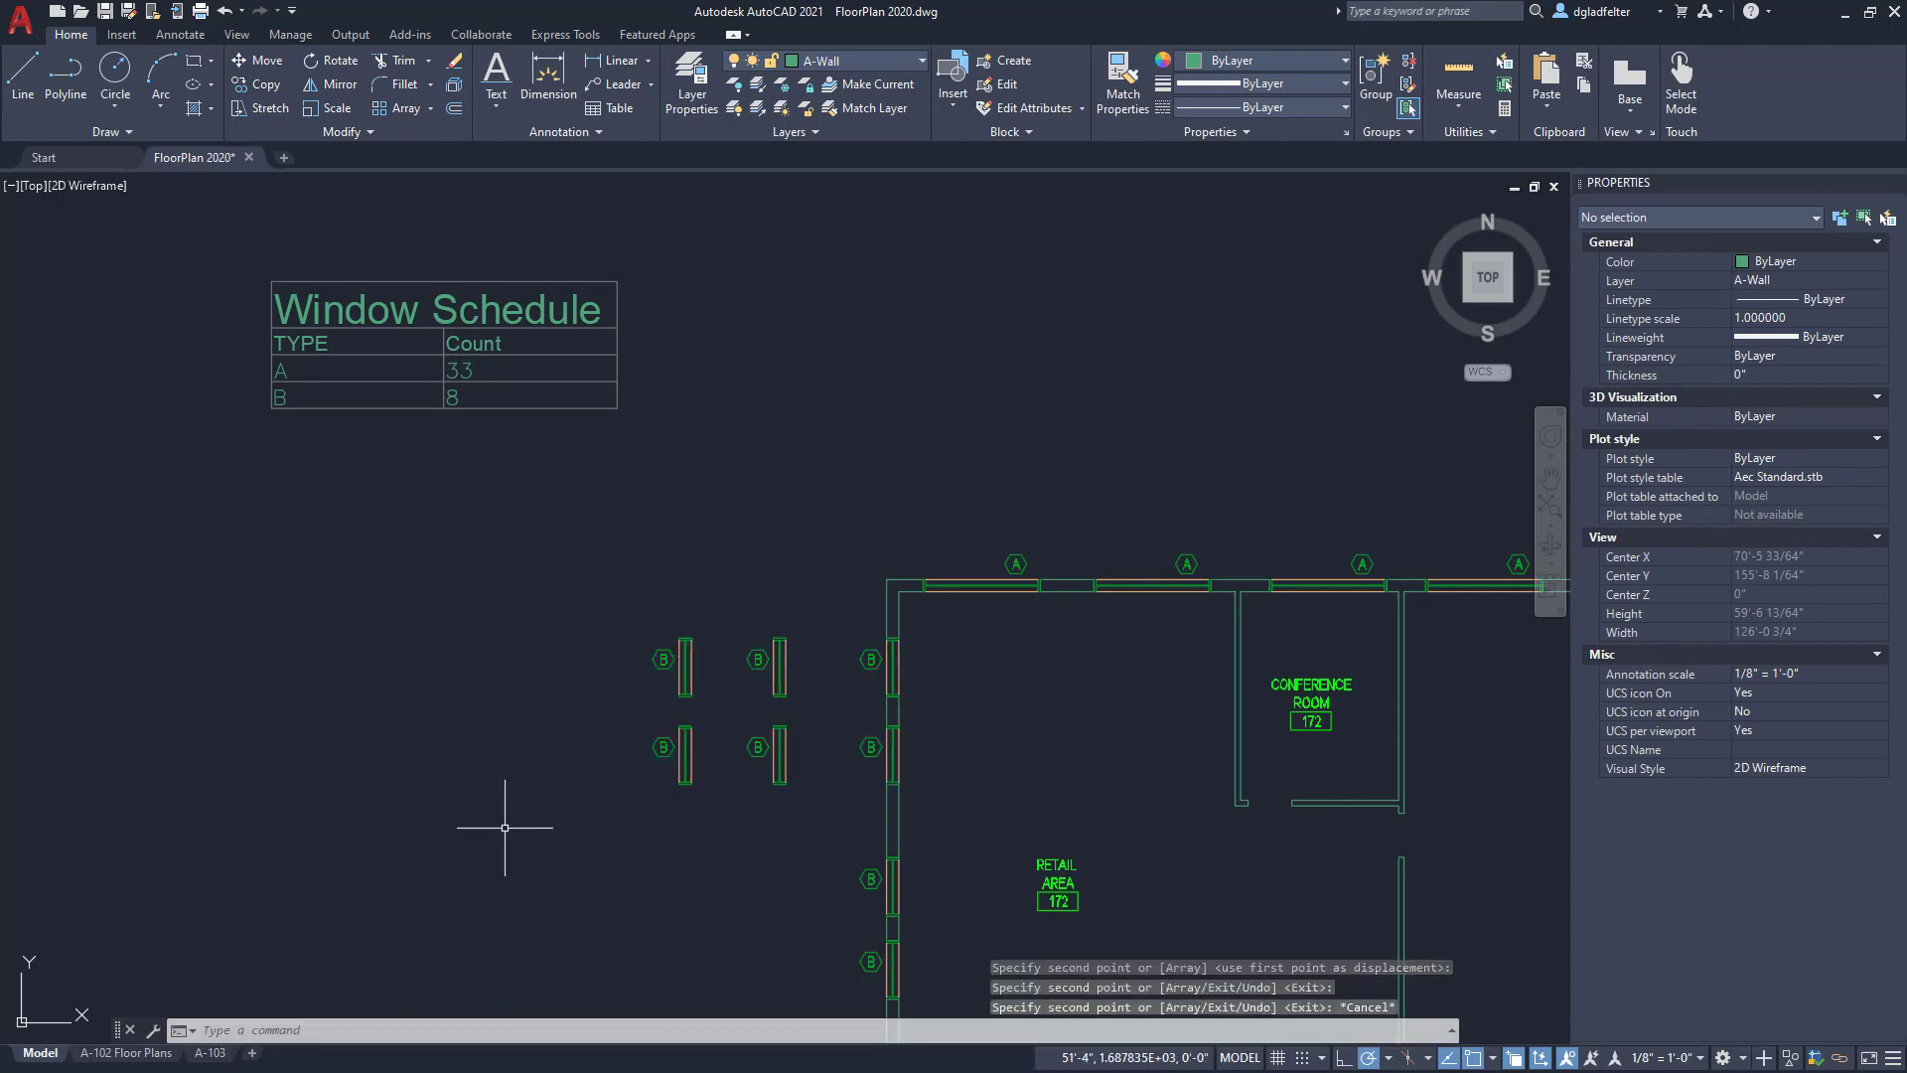
Step: Update the Window Schedule table's linked data by downloading changes from the source
left_click(477, 396)
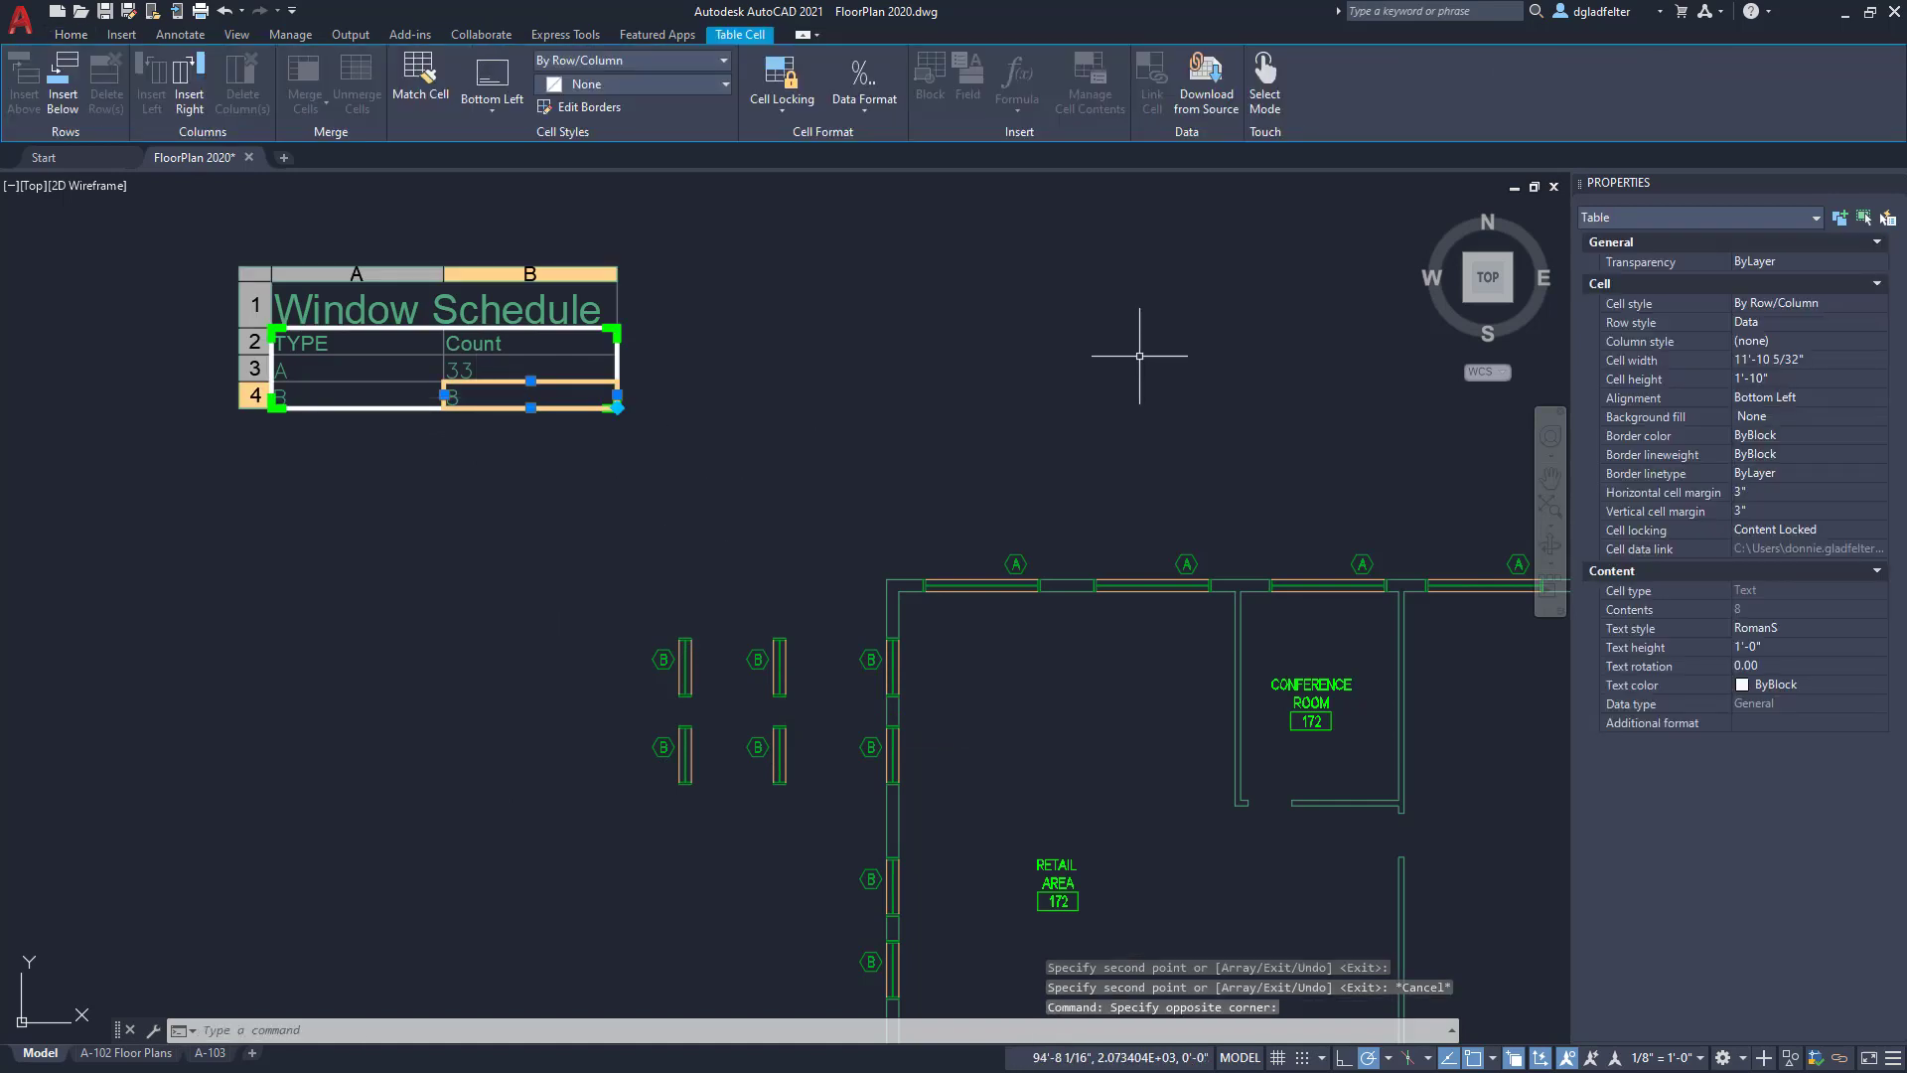
left_click(1211, 104)
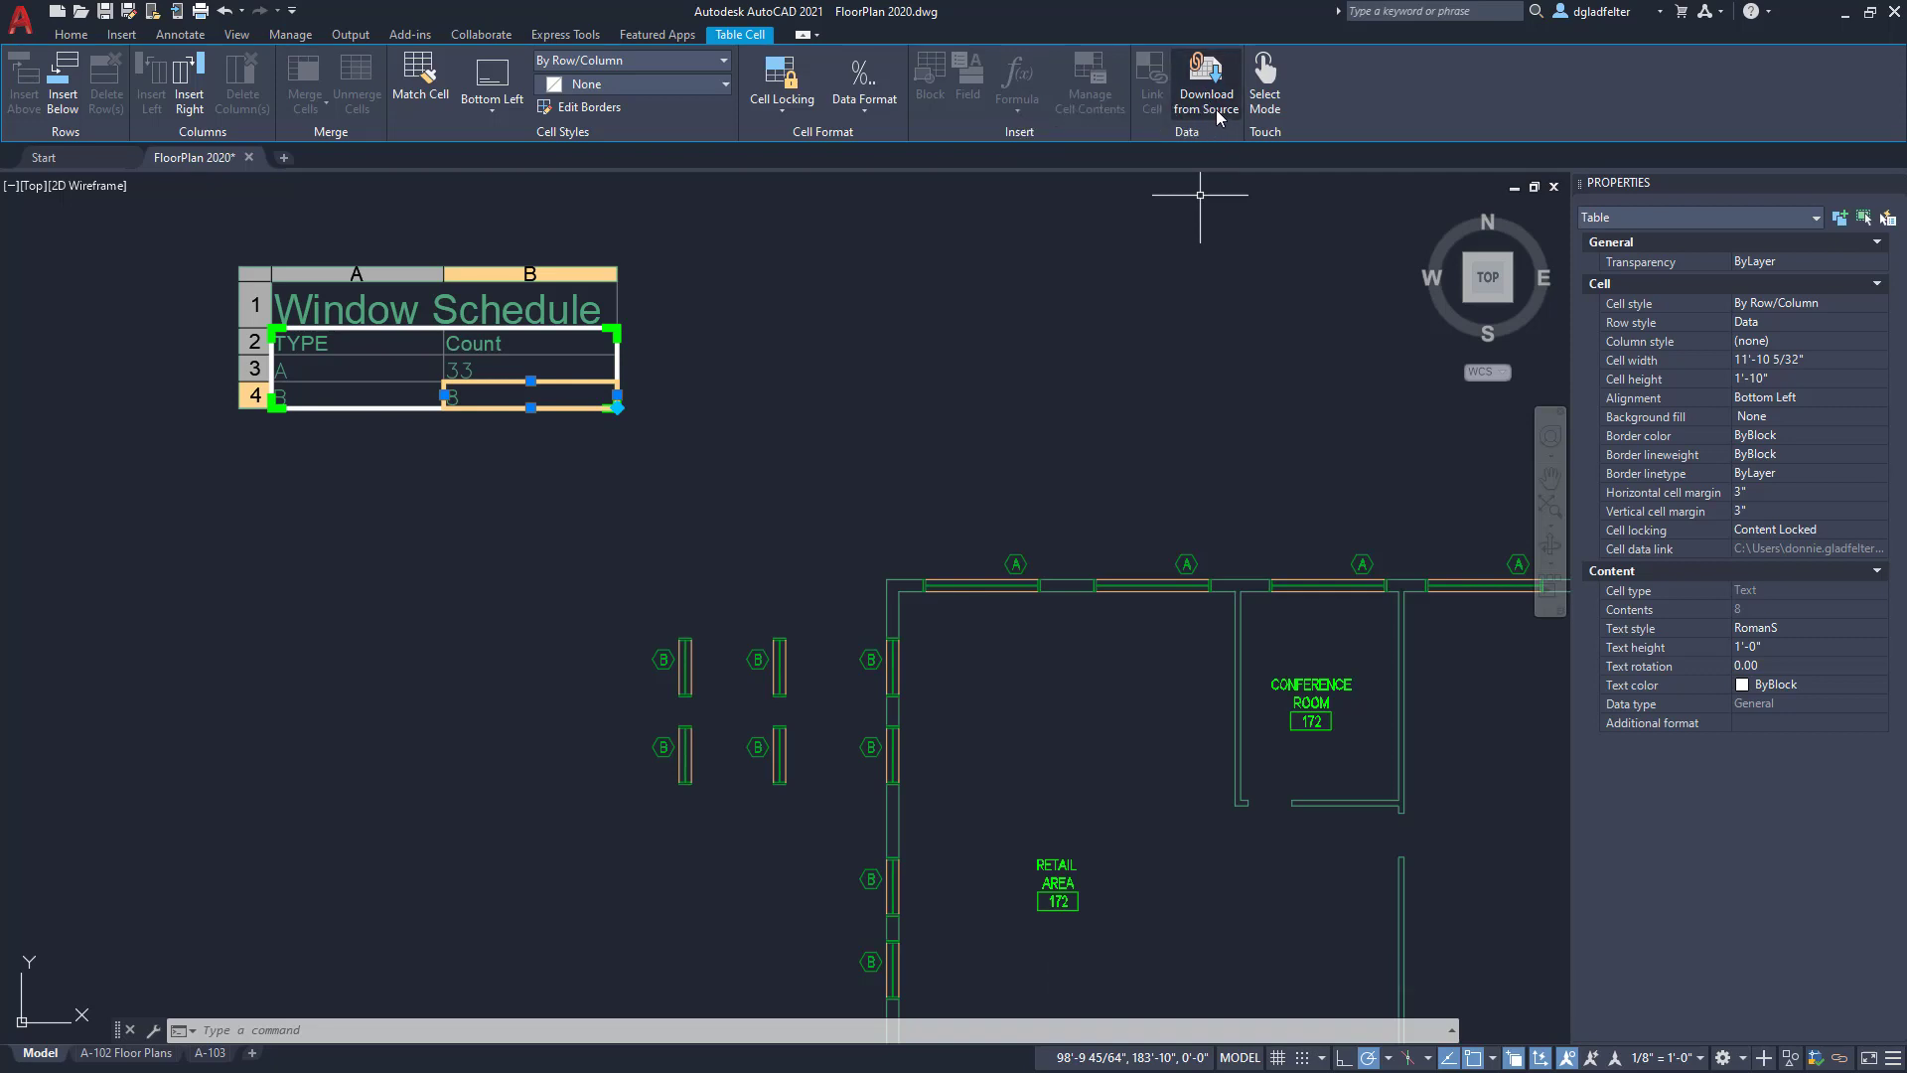
left_click(1216, 100)
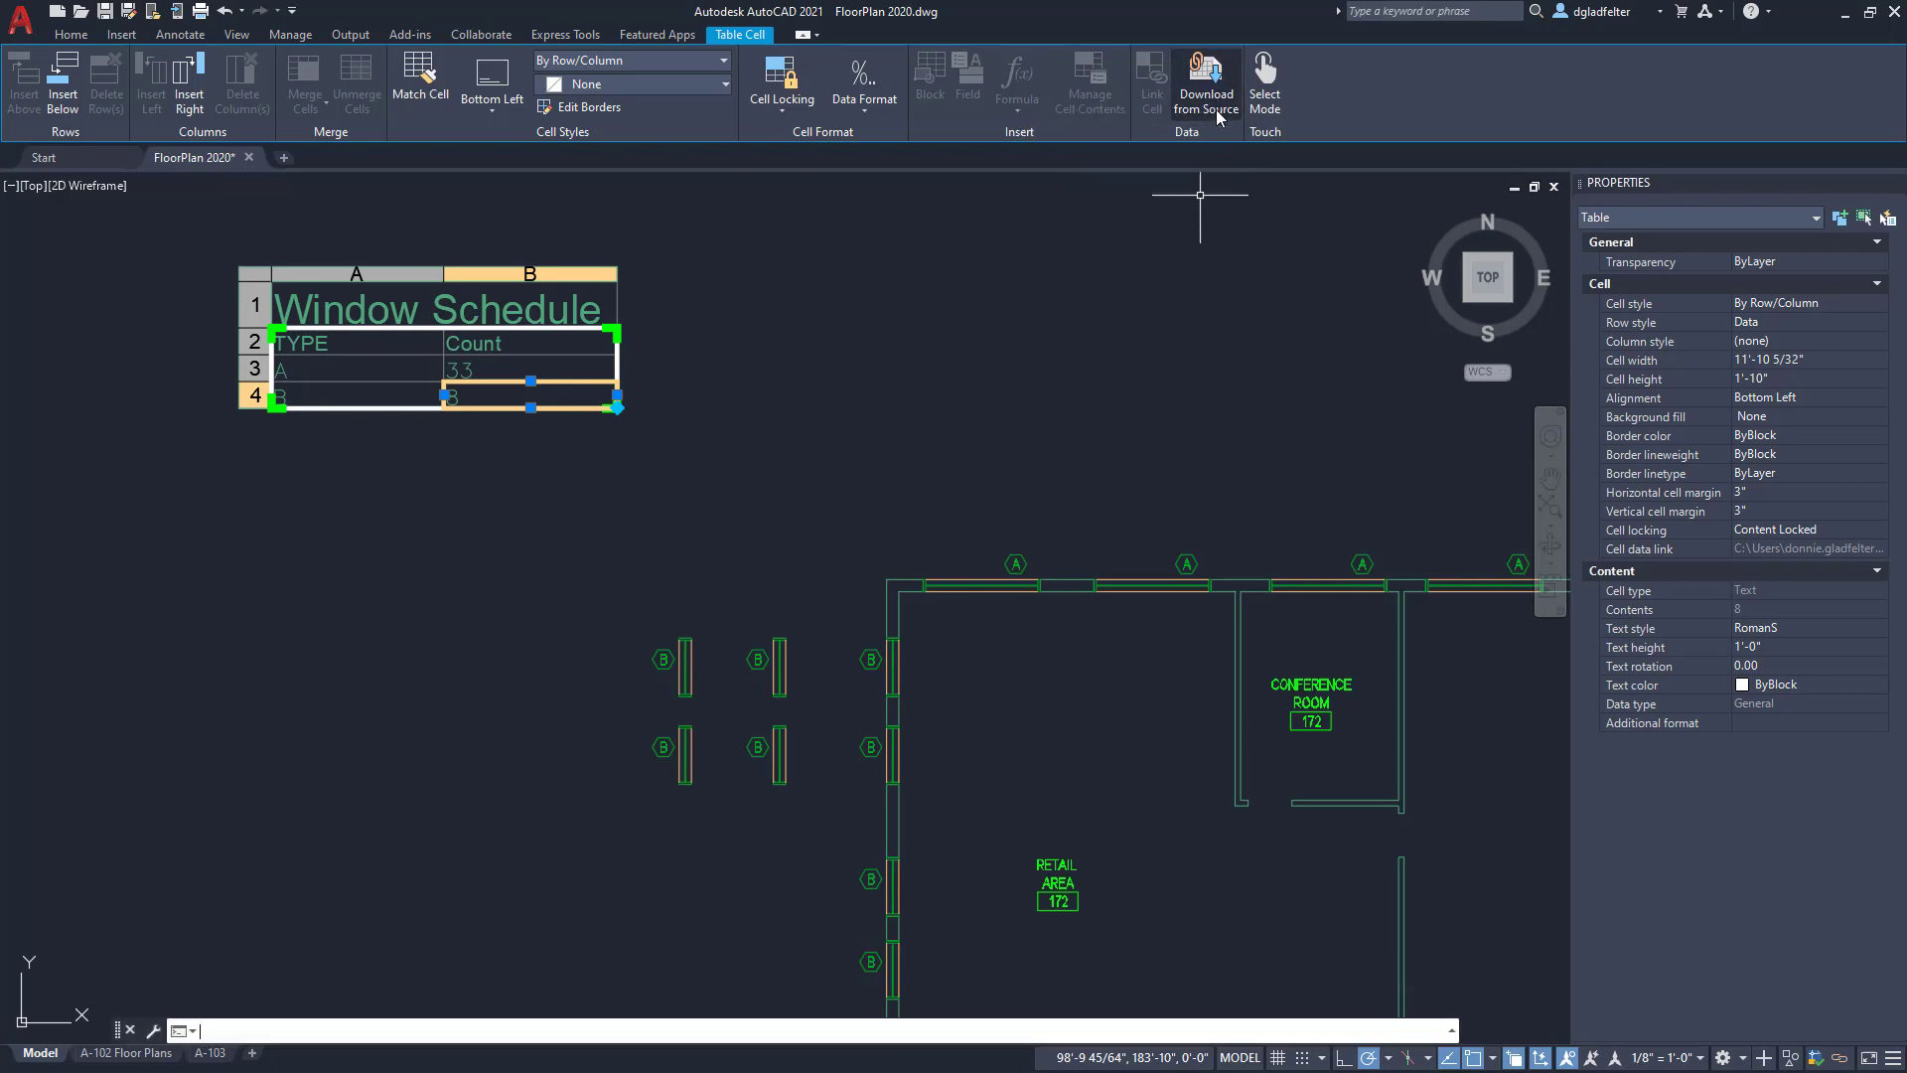
key("Escape")
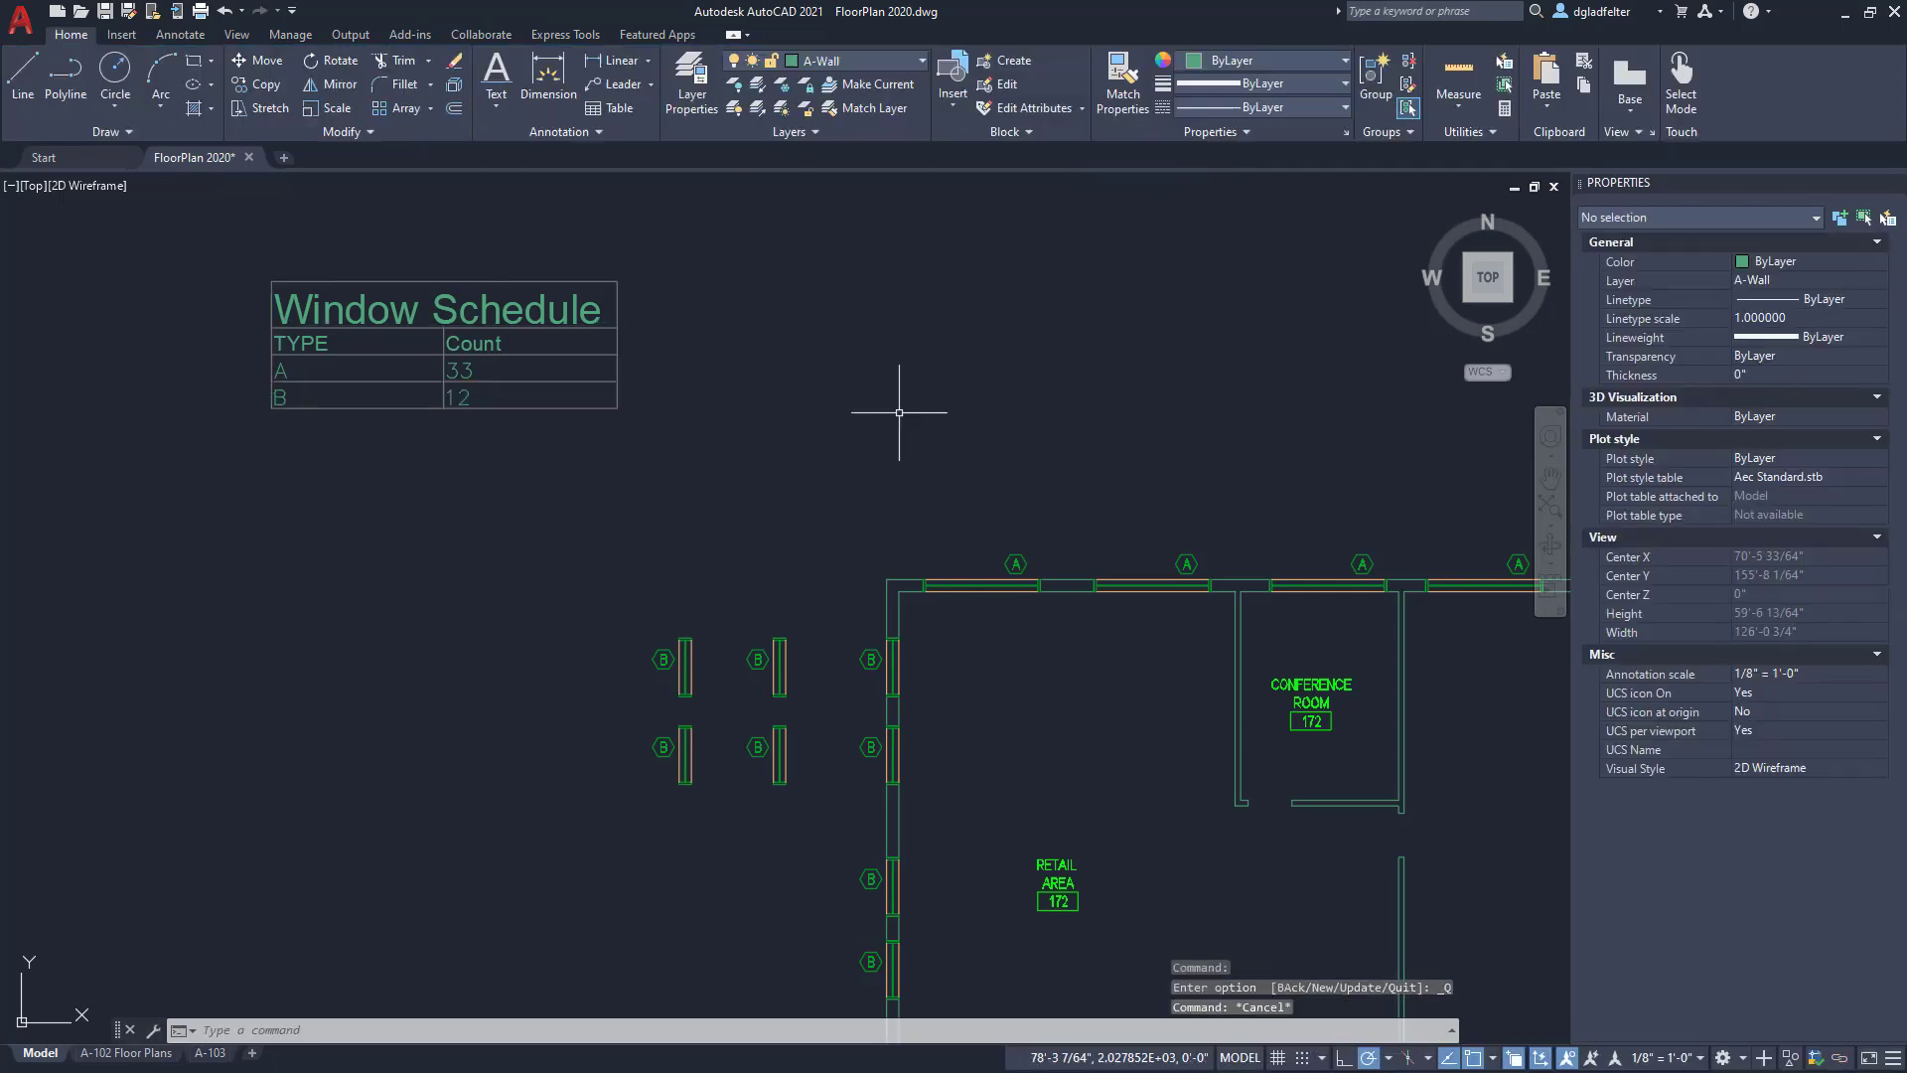